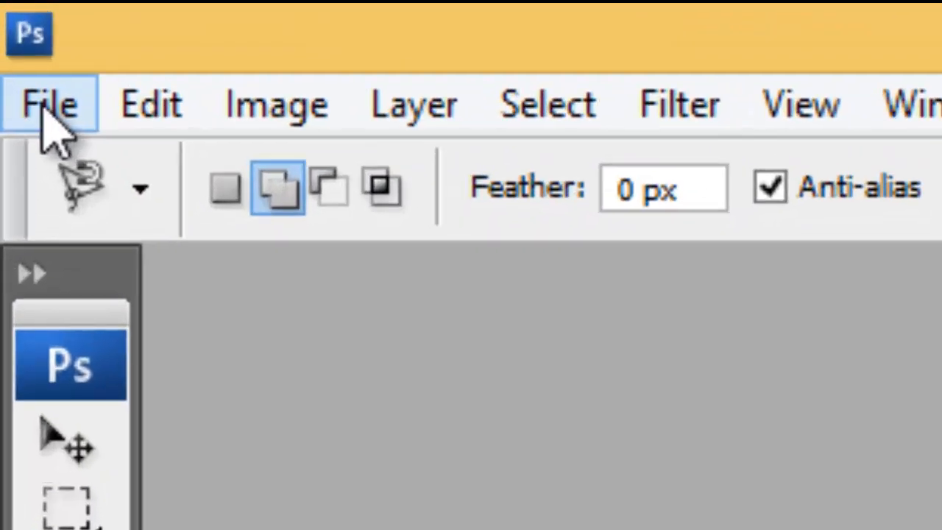
- Open the photo IMG_20200203_150920 from the 0.0 folder
click(17, 38)
click(114, 250)
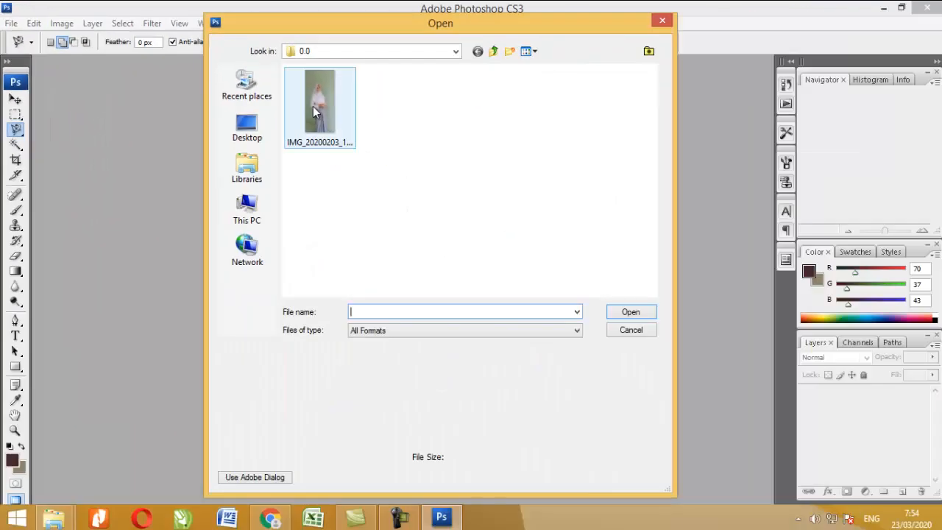
click(313, 106)
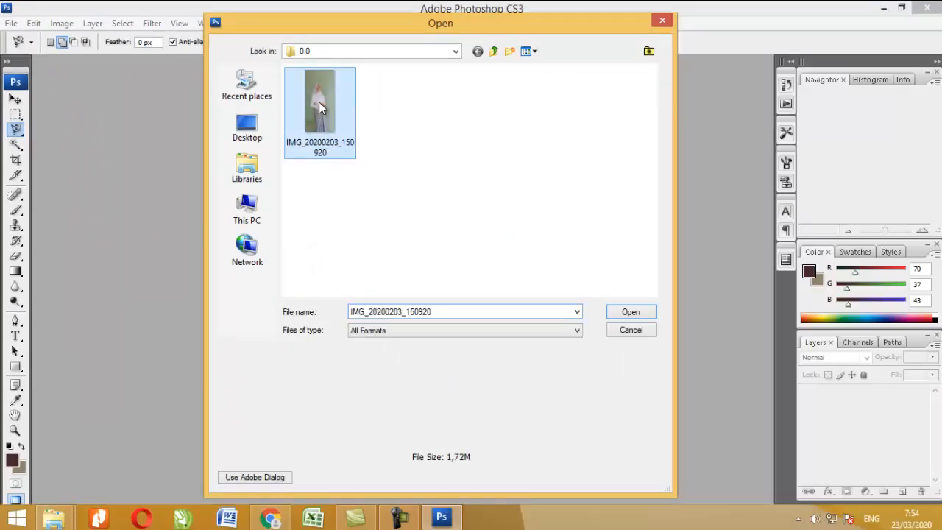
click(642, 317)
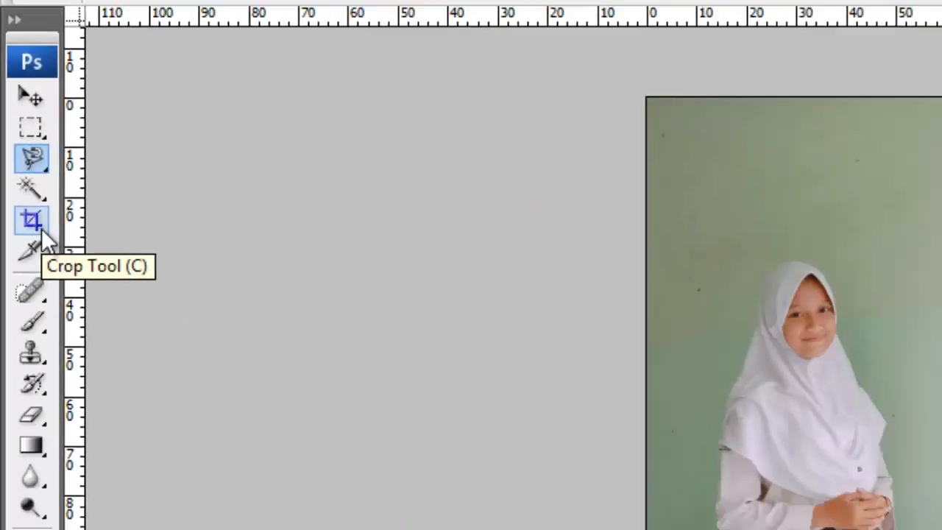
- Frame the girl from head to waist with a 3 cm by 4 cm crop area and centre it on her
click(64, 295)
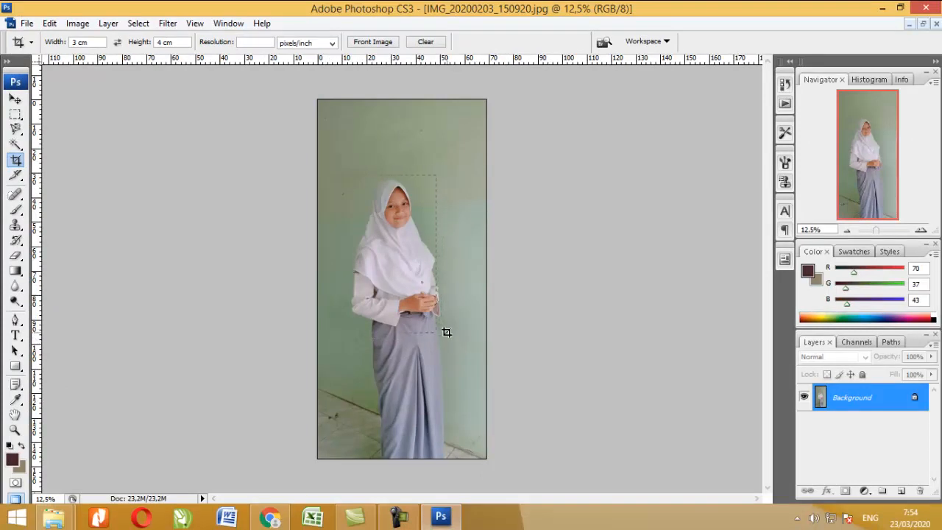
drag(445, 332, 446, 333)
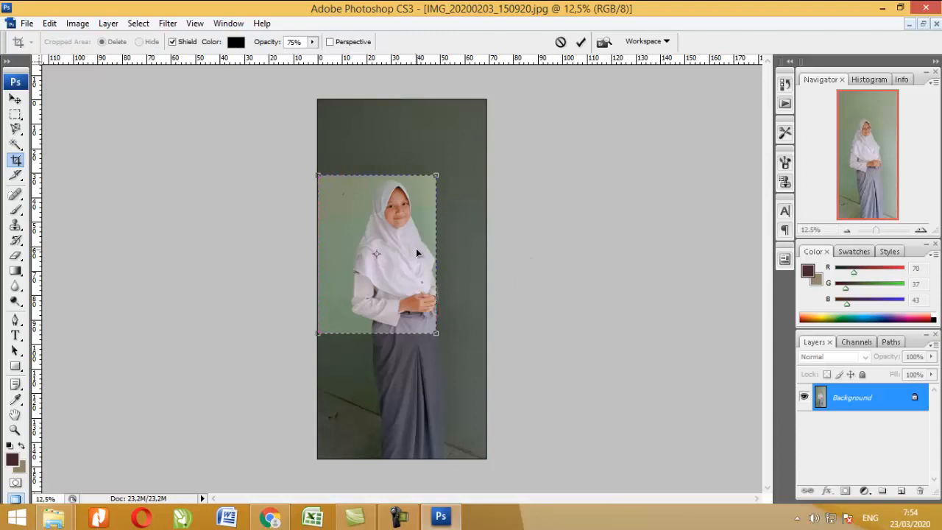
drag(394, 248, 415, 251)
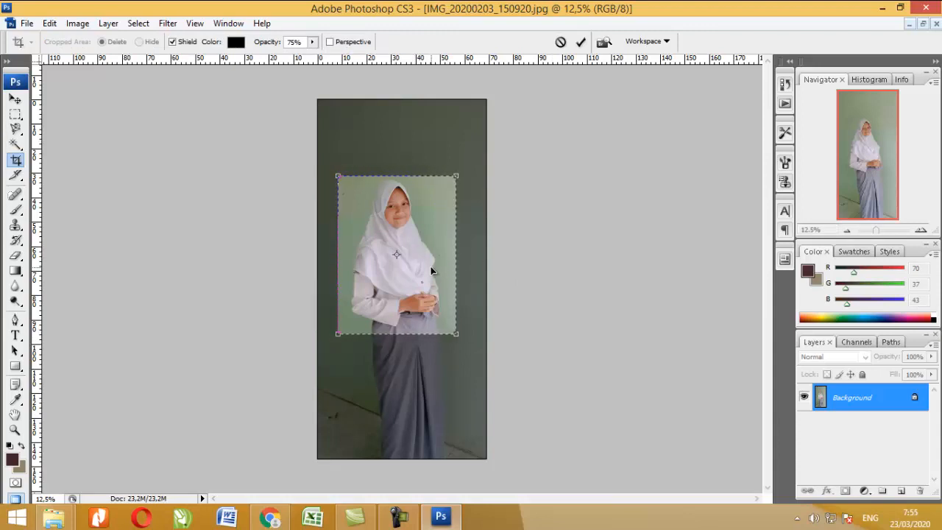
mouse_move(449, 338)
mouse_down()
mouse_move(464, 342)
mouse_move(457, 331)
mouse_up()
drag(429, 285, 431, 285)
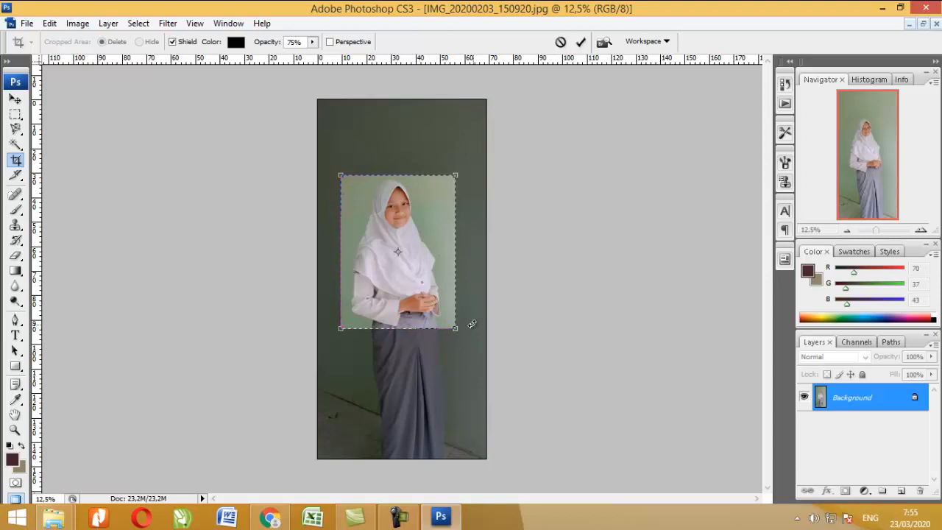
- Nudge the crop frame slightly to the left and apply the crop
key(Left)
key(Left)
key(Left)
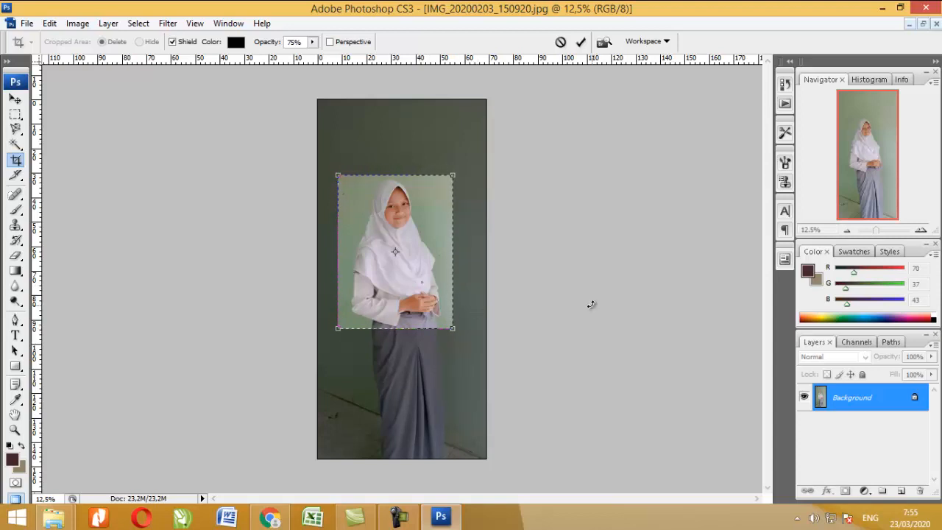
right_click(384, 238)
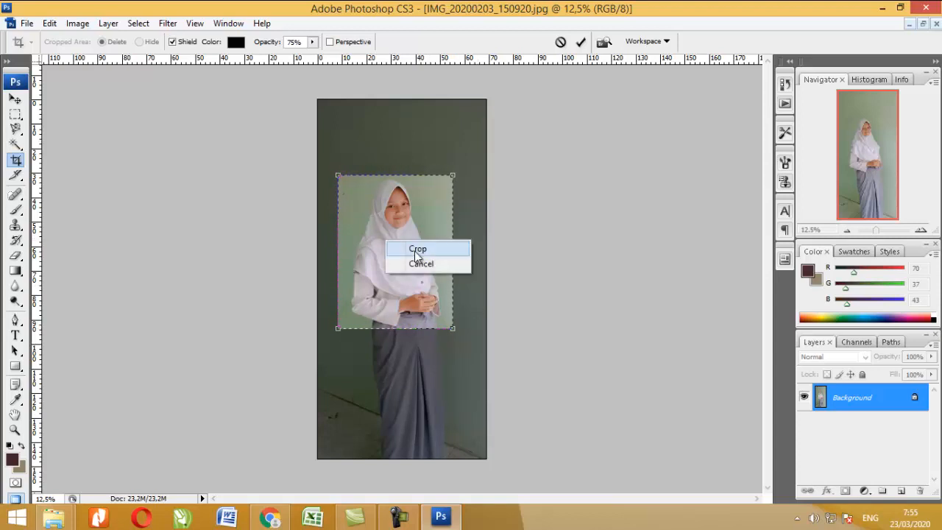
click(414, 250)
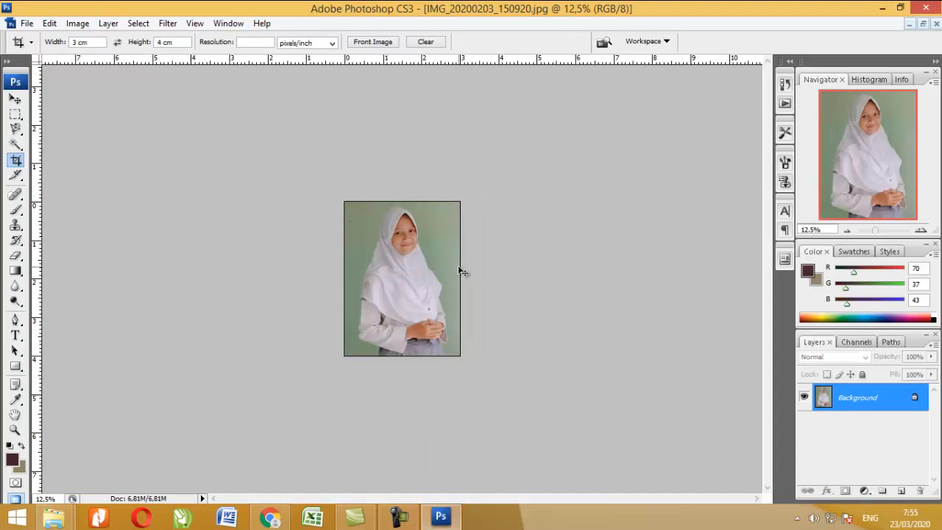
- Convert the locked Background into a regular layer named Layer 0, with colour None, Normal mode and 100% opacity
scroll(428, 247, up, 3)
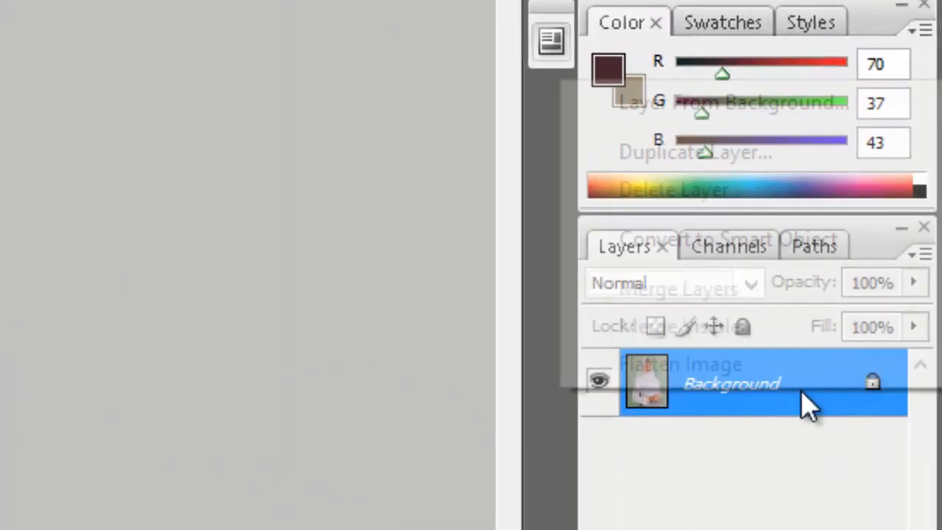
right_click(809, 405)
click(728, 106)
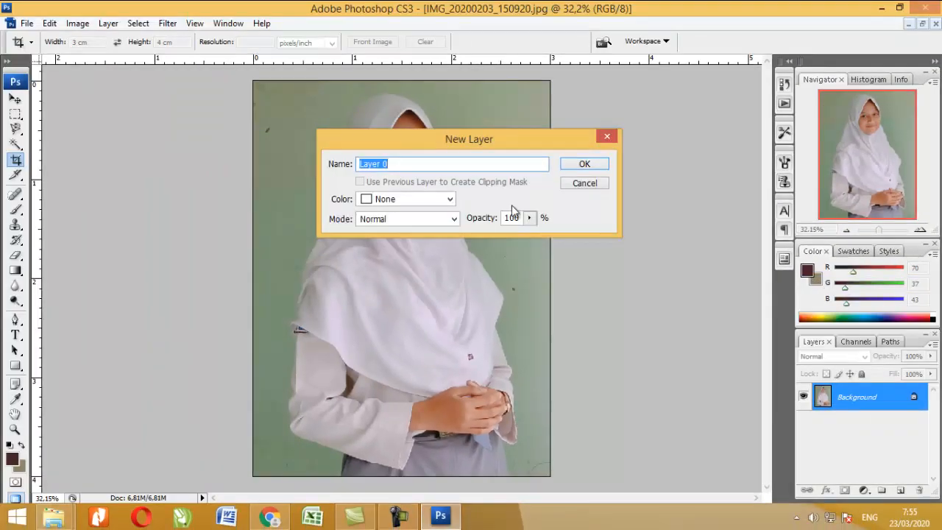
click(432, 164)
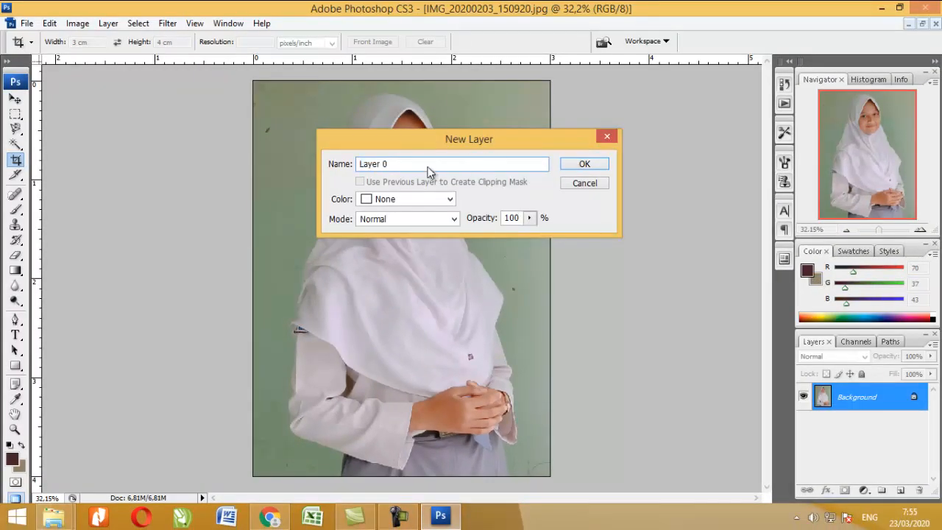
click(440, 203)
click(394, 213)
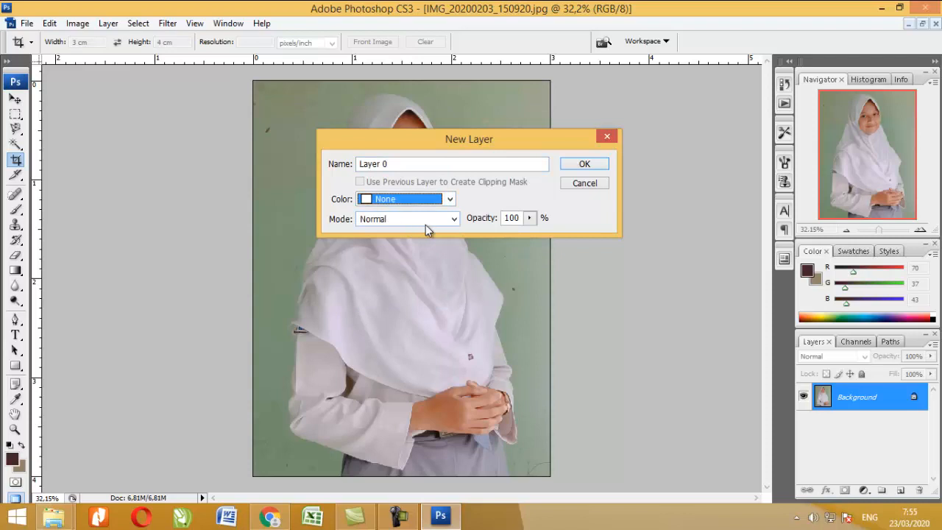
click(425, 224)
click(401, 7)
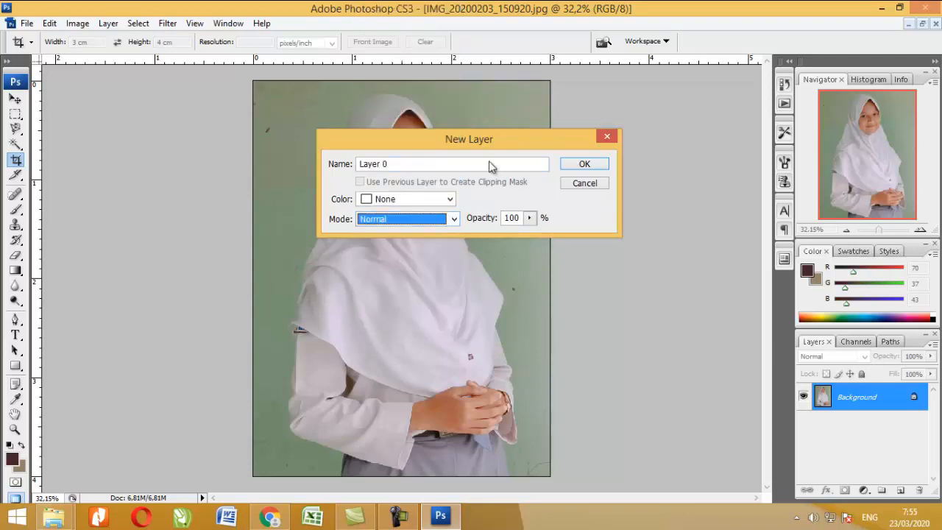
click(585, 165)
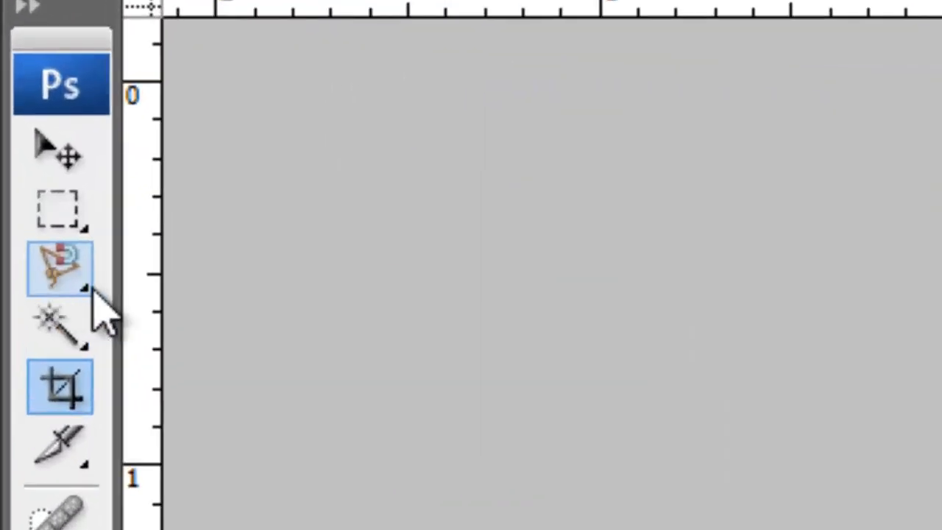
- Select the wall area to the right of the face and shoulder with the Magnetic Lasso Tool
click(86, 289)
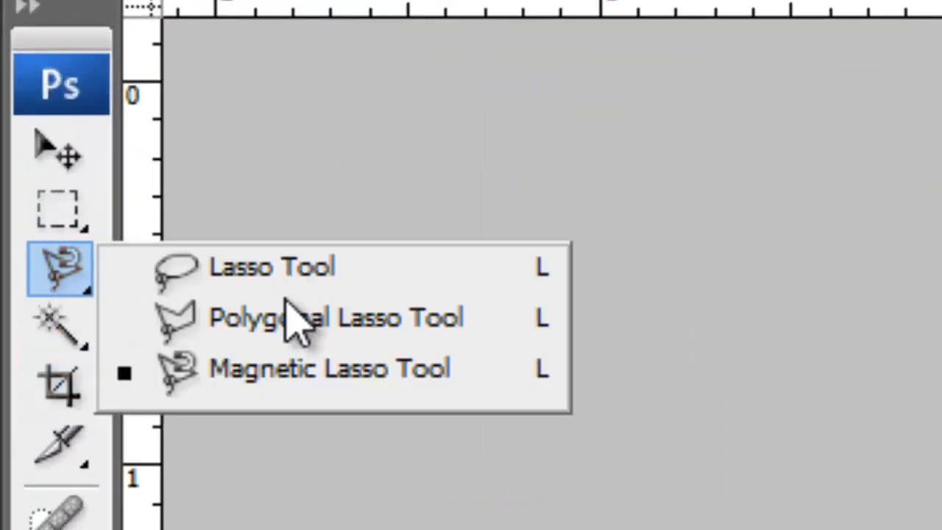
click(322, 371)
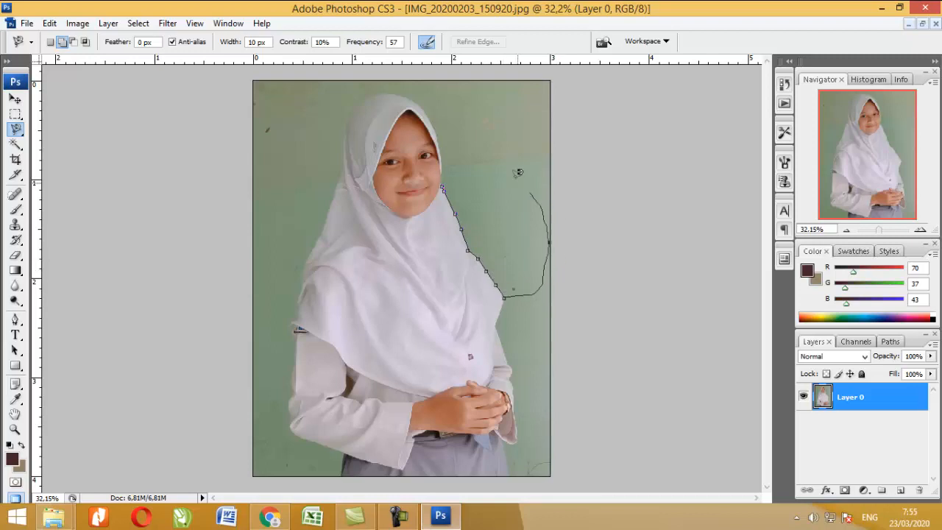
click(460, 152)
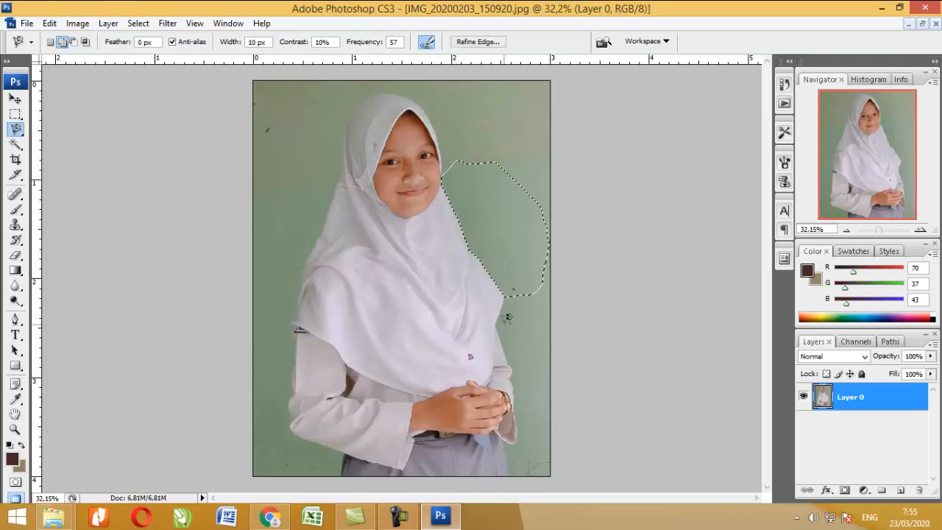
- Extend the selection over the wall down the right side, following the headscarf, sleeve and skirt to the photo's lower edge
scroll(506, 328, up, 6)
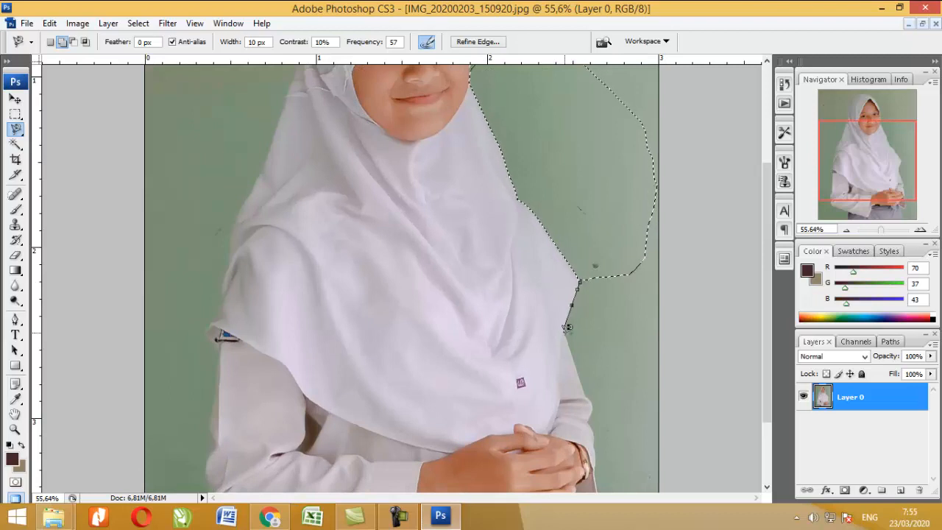
double_click(603, 180)
scroll(625, 329, down, 3)
scroll(624, 328, down, 1)
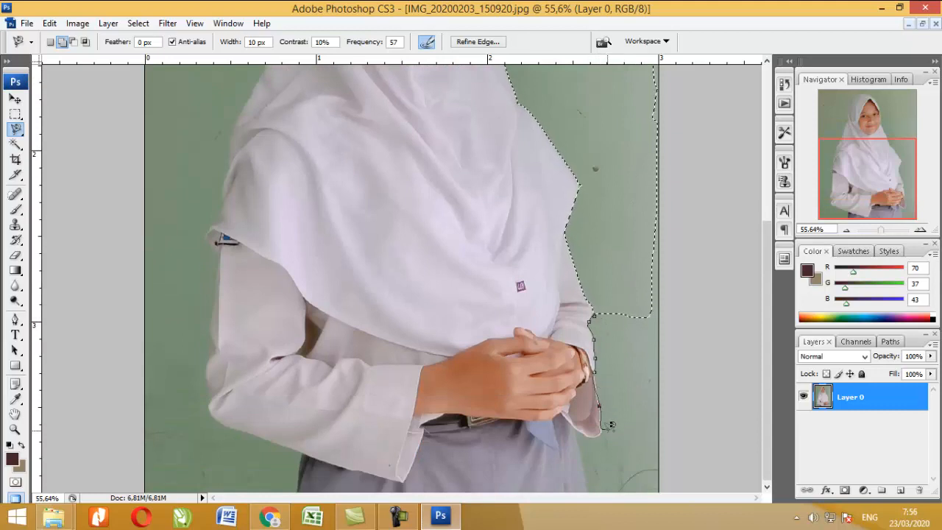
double_click(632, 224)
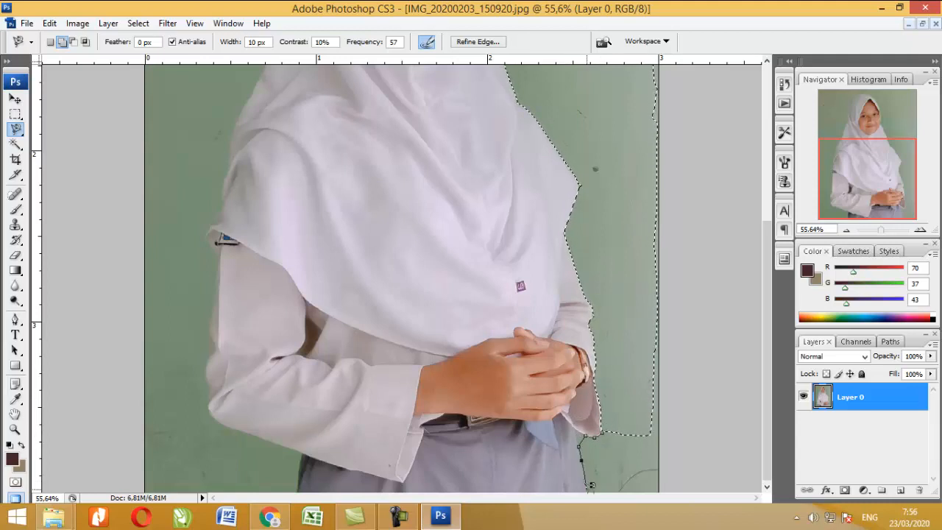
double_click(635, 328)
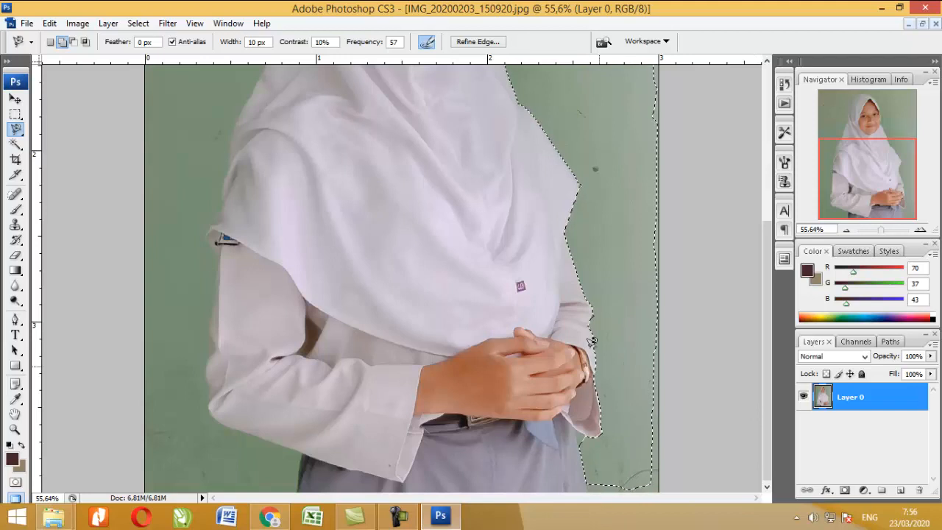
- Add the wall above and around the head to the selection, tracing the top of the headscarf
scroll(588, 320, up, 4)
scroll(588, 320, up, 5)
click(470, 231)
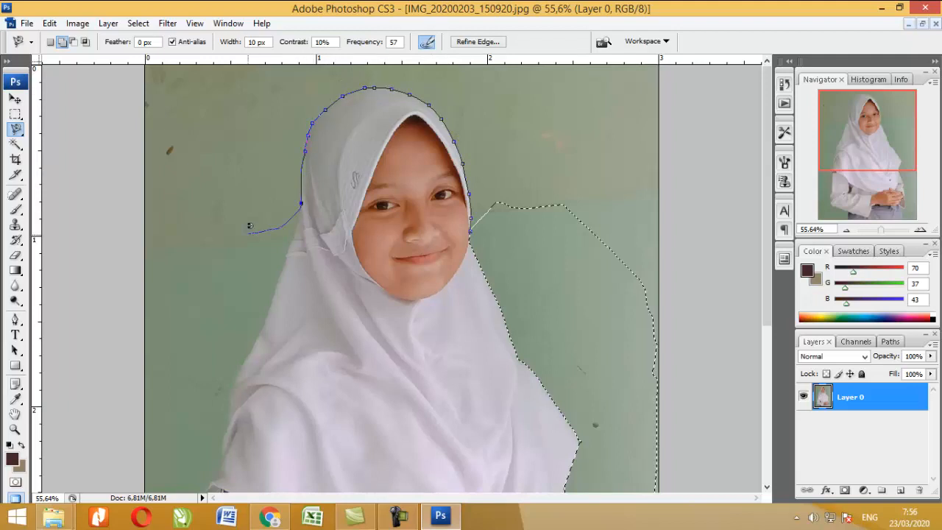
click(646, 251)
- Add the wall on the left side to the selection, tracing the headscarf from the cheek down to the shoulder
scroll(298, 118, down, 3)
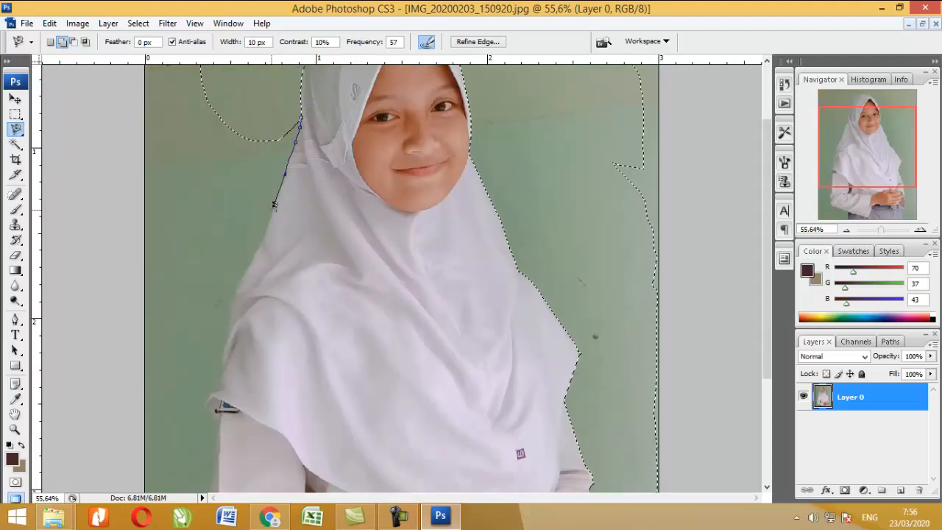
scroll(191, 85, up, 1)
click(300, 156)
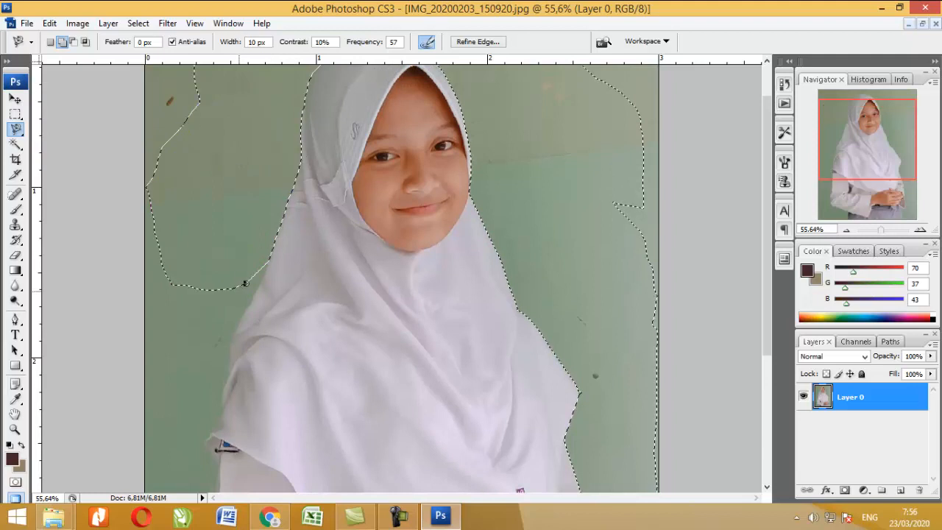
scroll(244, 278, down, 4)
click(268, 108)
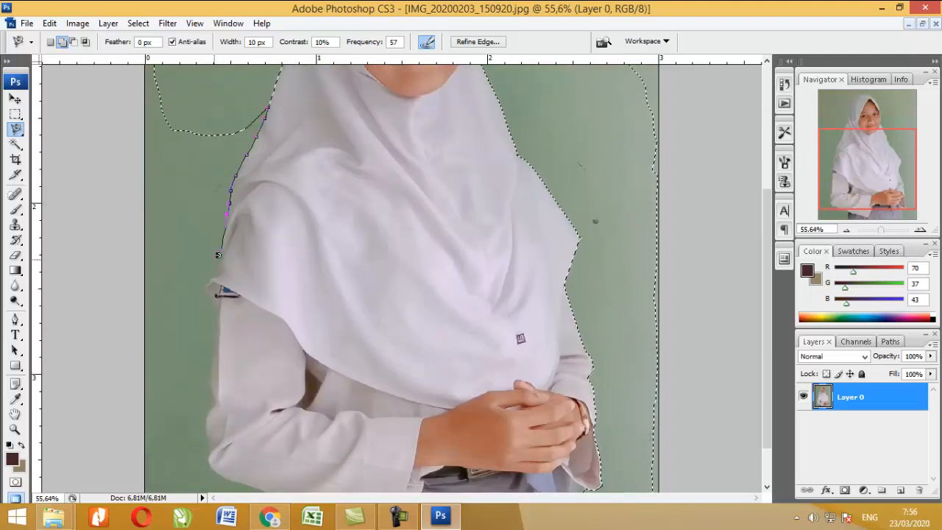
click(268, 123)
- Add the remaining wall on the lower left to the selection, tracing the upper arm, elbow and sleeve down to the skirt
scroll(204, 189, down, 3)
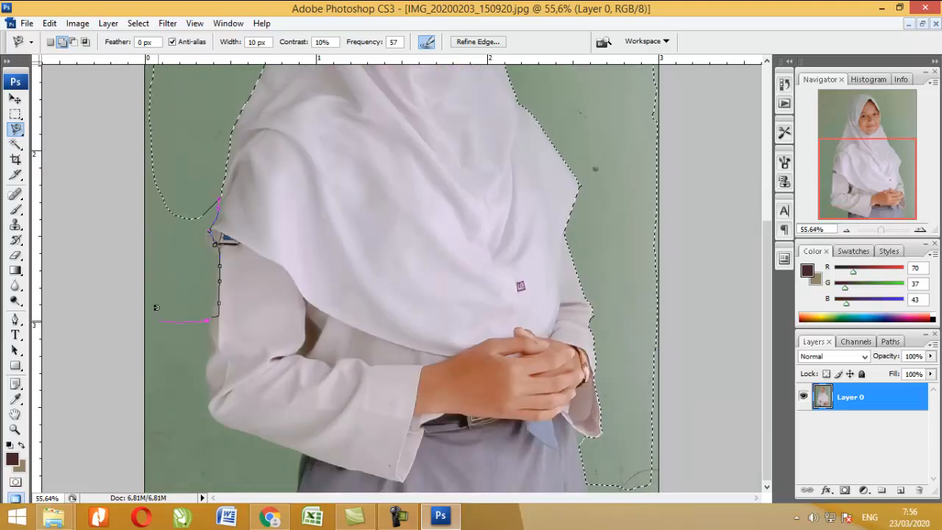
double_click(157, 107)
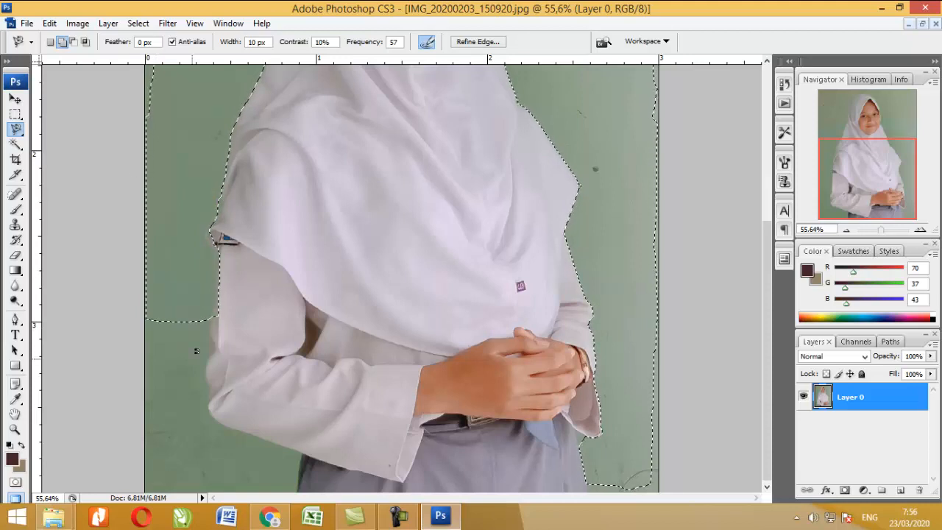
click(207, 321)
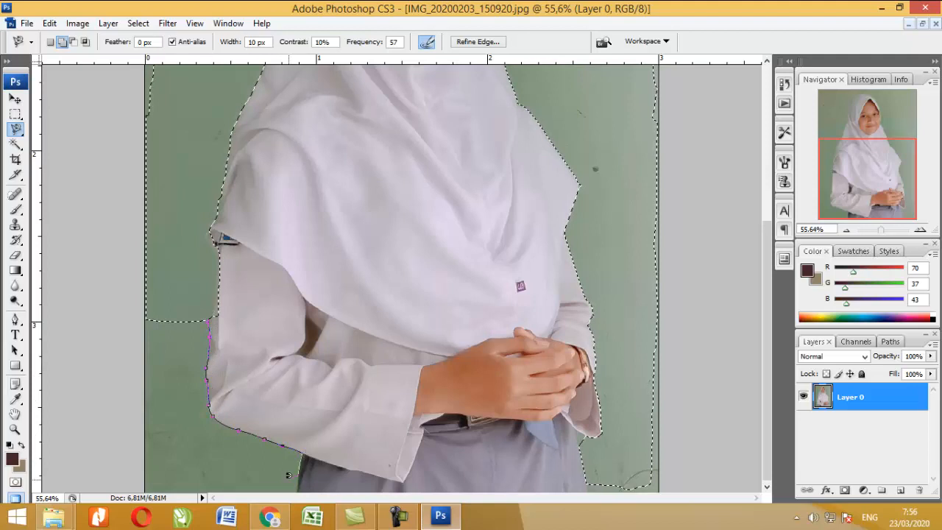
double_click(151, 274)
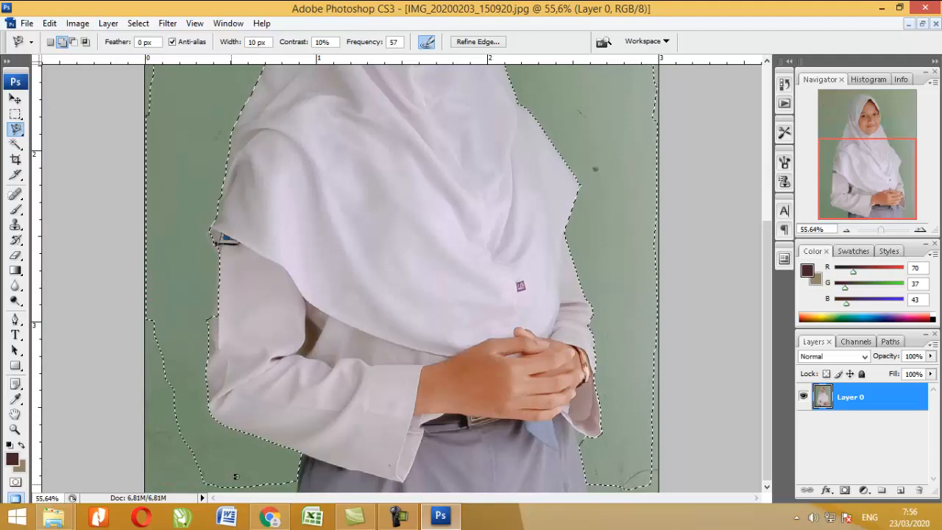
click(297, 482)
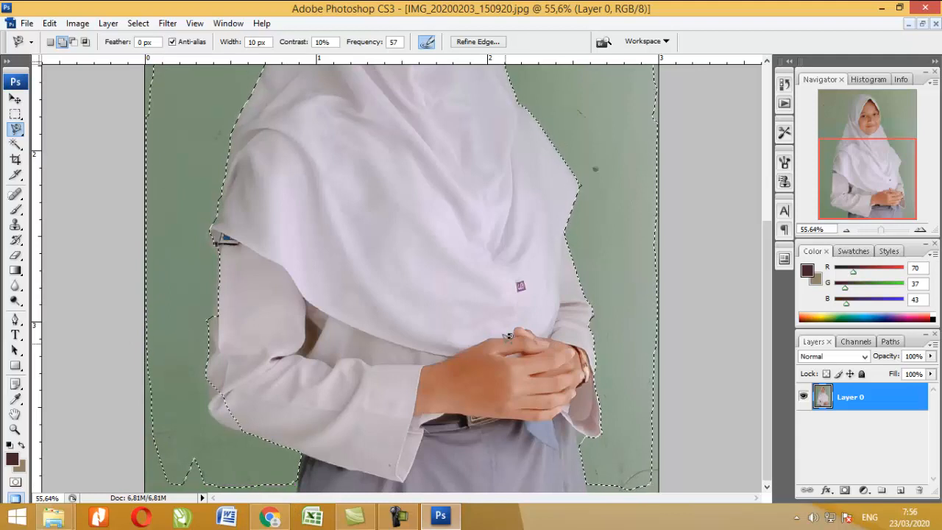
- Inspect the selection outline around the whole figure and up close along the left shoulder and sleeve
scroll(508, 337, up, 5)
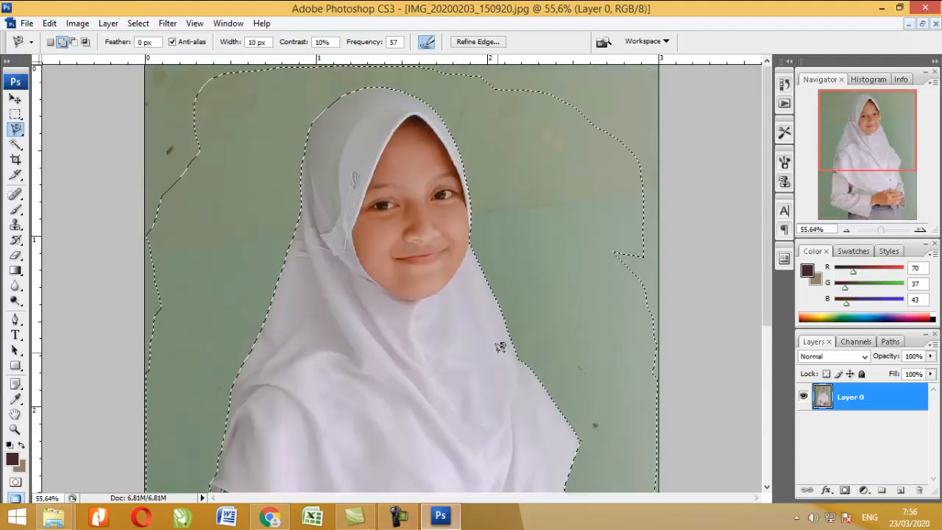
scroll(449, 312, down, 1)
scroll(448, 312, down, 1)
scroll(189, 366, up, 5)
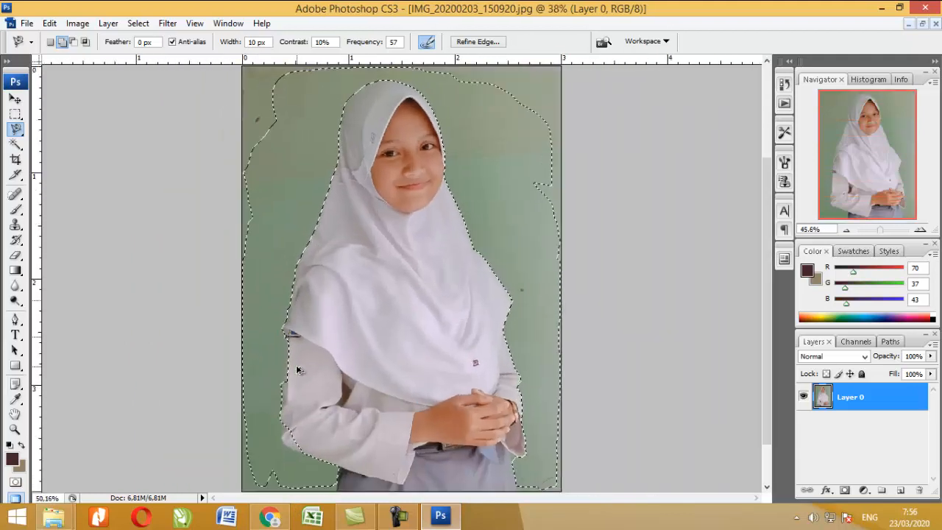
scroll(189, 362, up, 2)
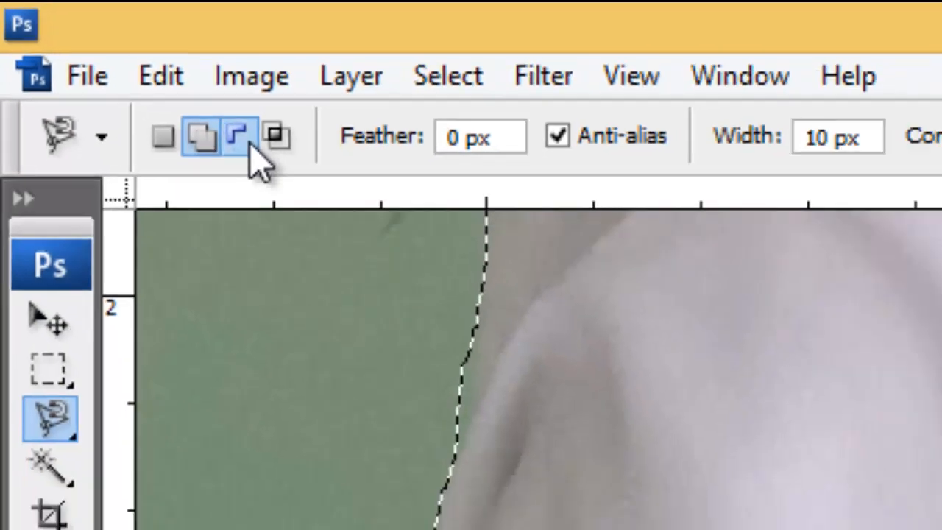
- Subtract the spill-over along the headscarf's lower tip and the upper sleeve from the selection with the Magnetic Lasso
click(250, 145)
click(111, 418)
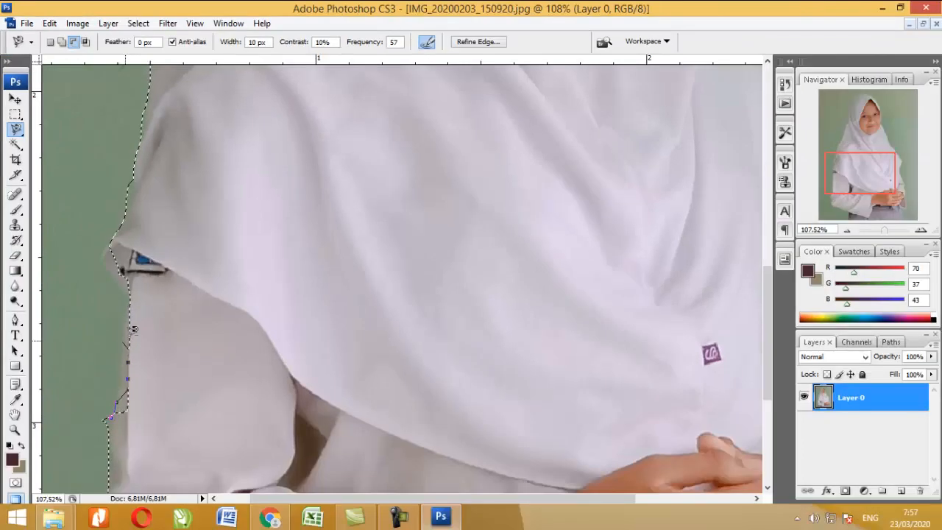
double_click(135, 450)
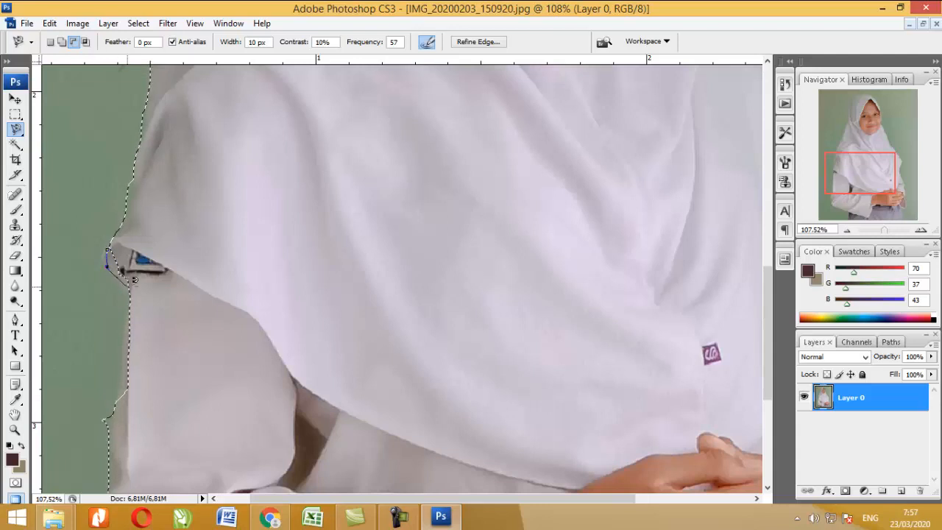
double_click(175, 245)
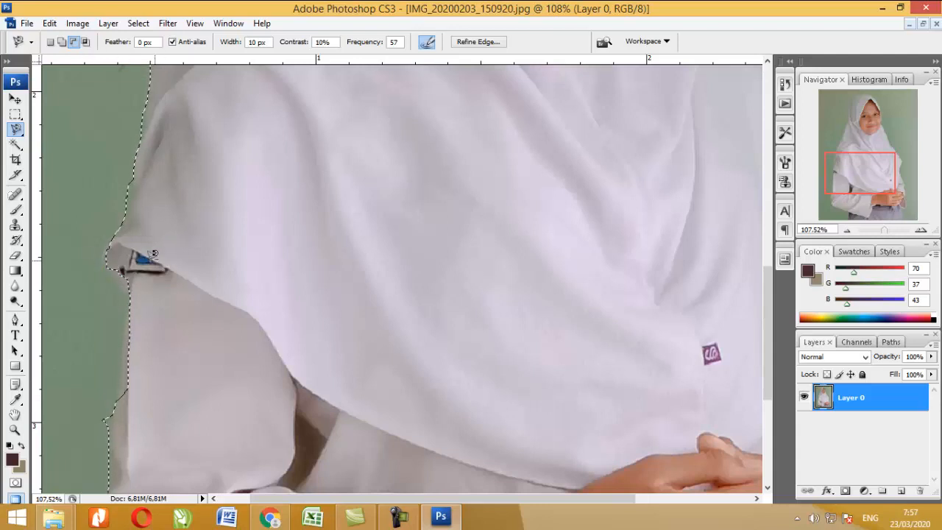
click(128, 311)
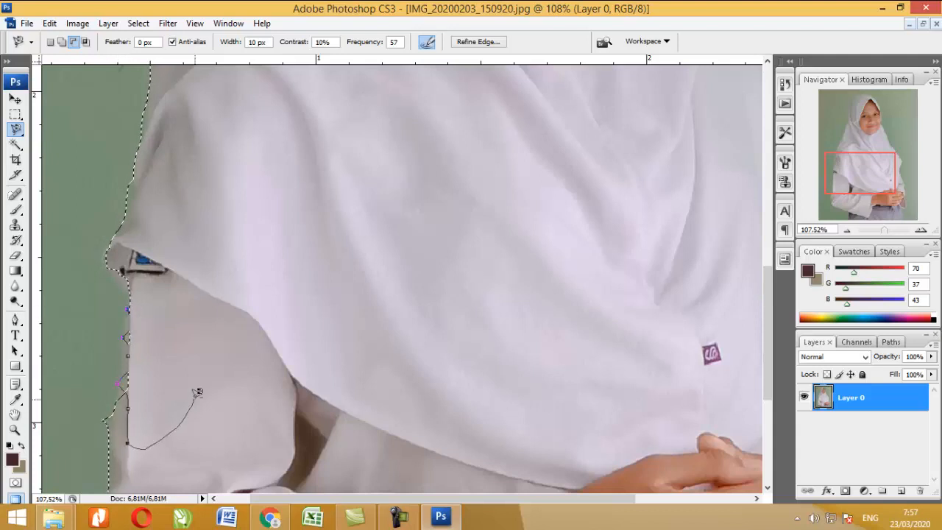
double_click(173, 266)
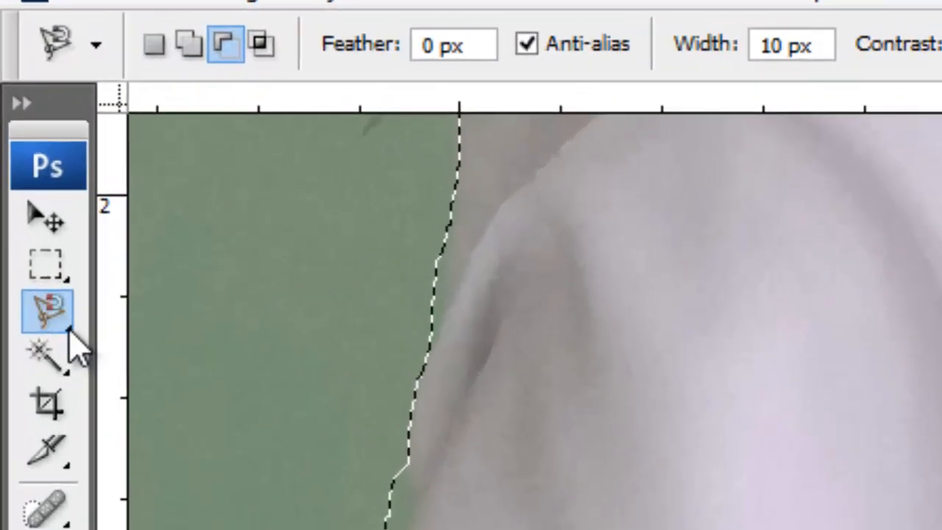
- Switch to the freehand Lasso in subtract mode and clean up the selection edge along the upper arm below the headscarf
click(73, 346)
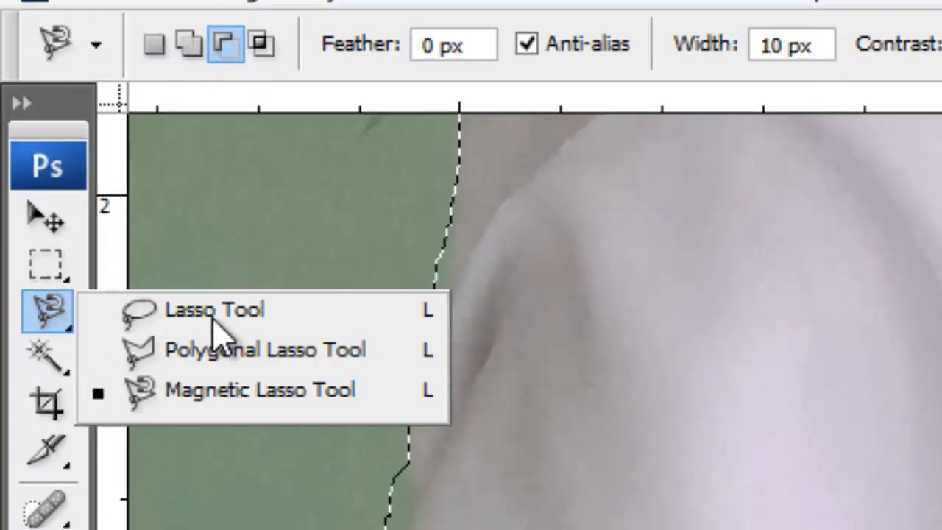
click(250, 324)
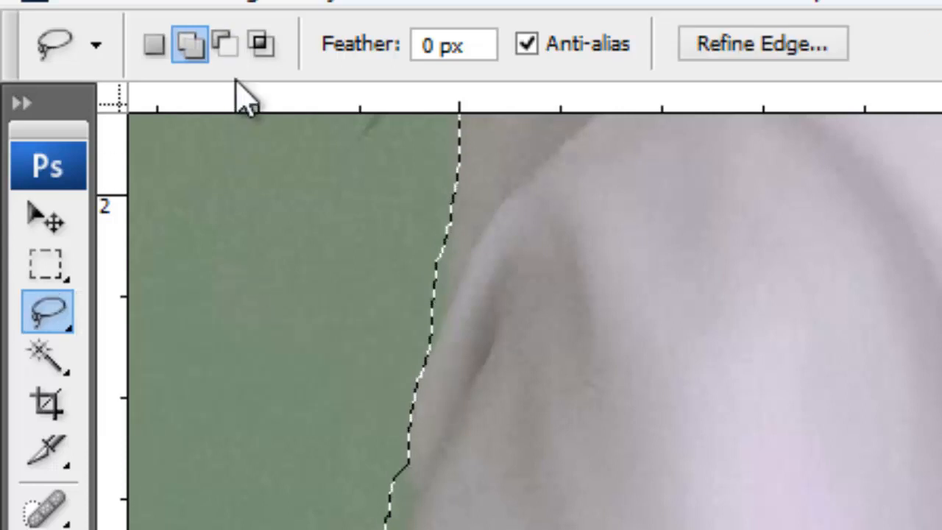
click(230, 43)
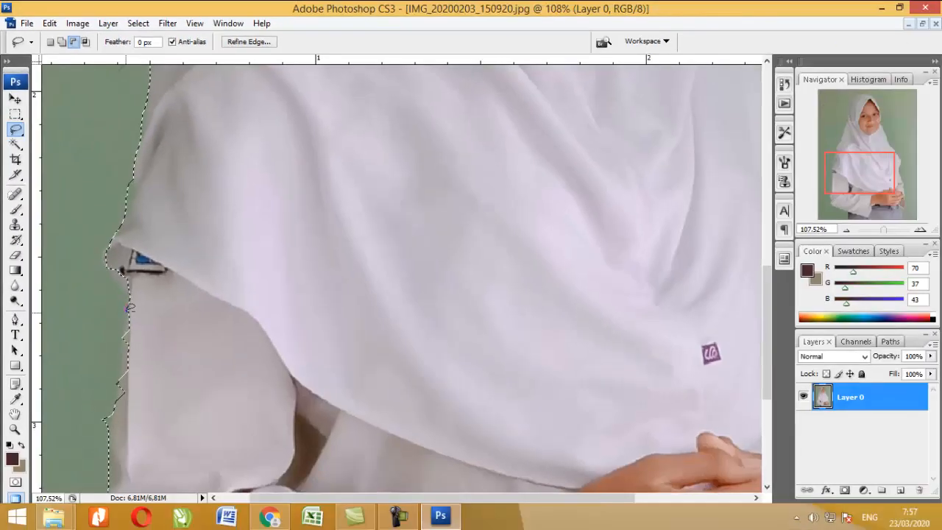
drag(131, 414, 129, 417)
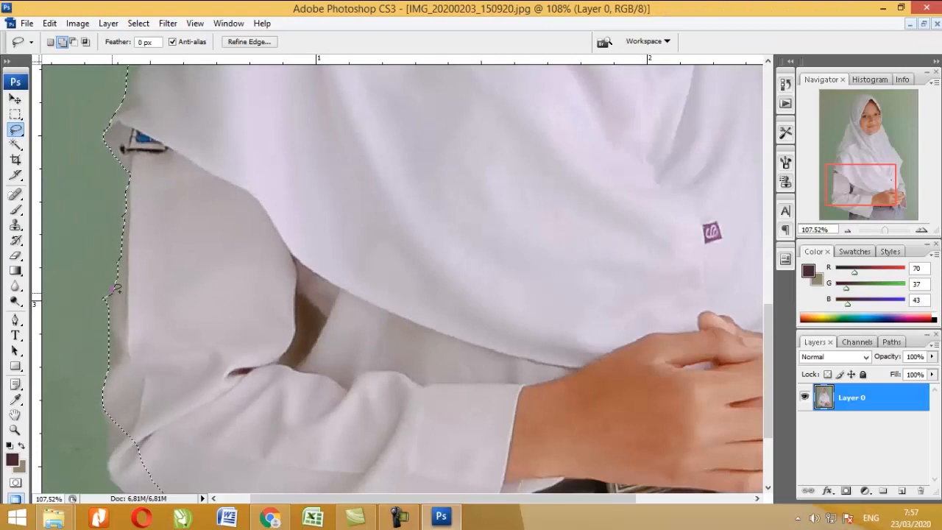
- Subtract the elbow and forearm sleeve from the selection with the Lasso so the outline follows the fabric down to the skirt
scroll(106, 261, down, 4)
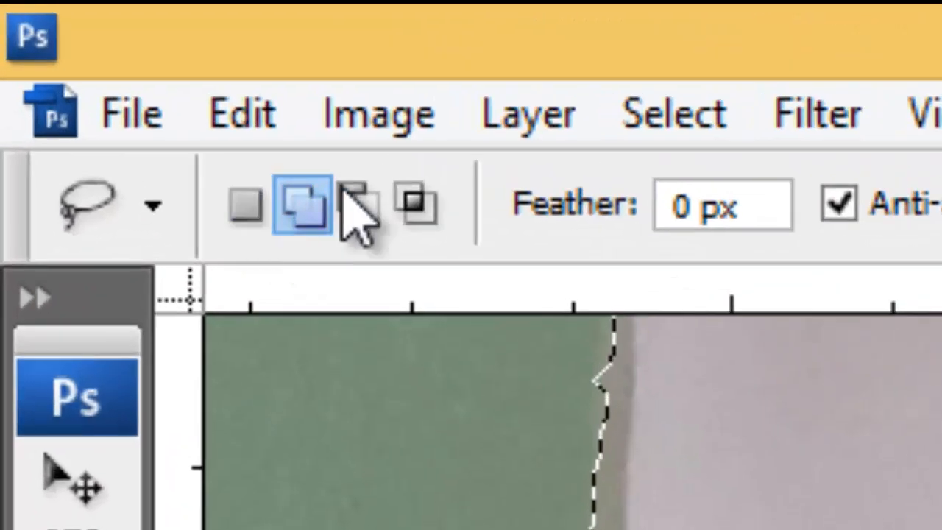
click(123, 68)
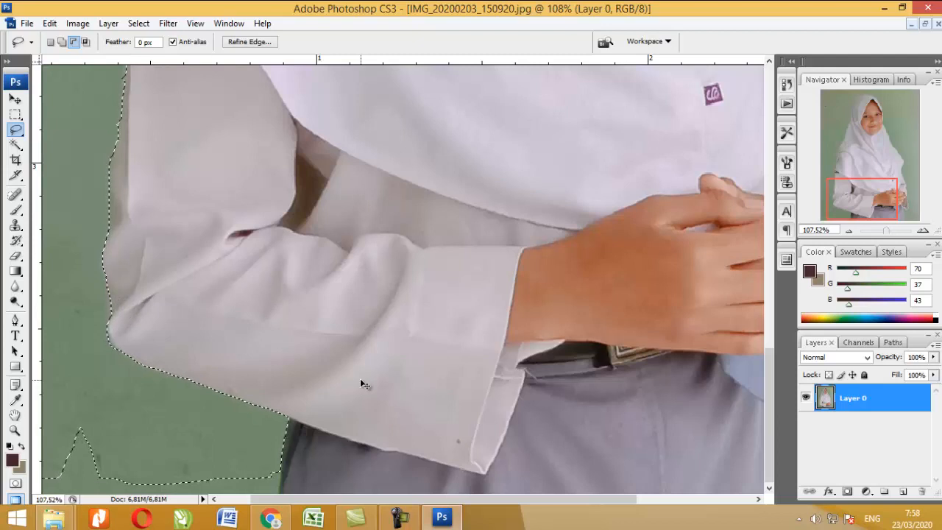
scroll(360, 378, down, 5)
scroll(360, 378, up, 6)
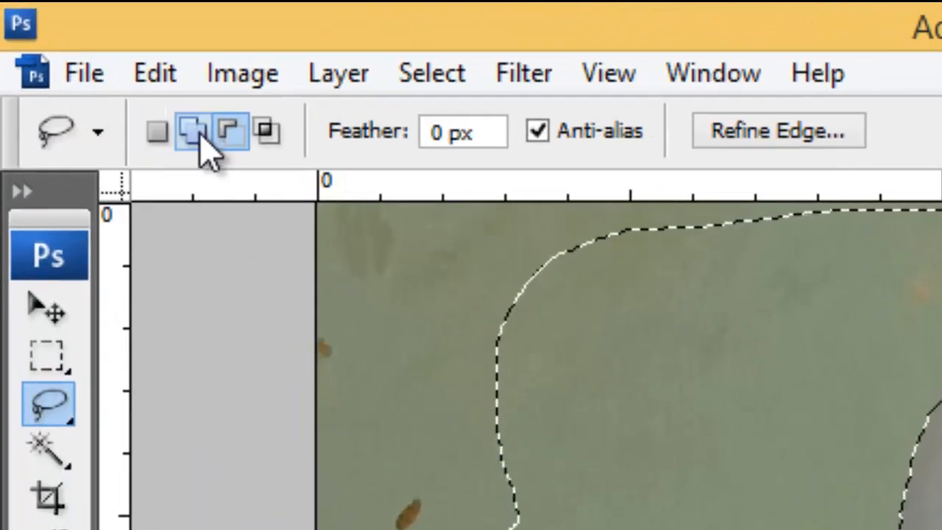
- Add the unselected wall in the upper right to the selection with the Lasso, reaching the photo's top and right edges
click(200, 134)
mouse_move(722, 235)
mouse_down()
mouse_move(608, 153)
mouse_move(712, 234)
mouse_up()
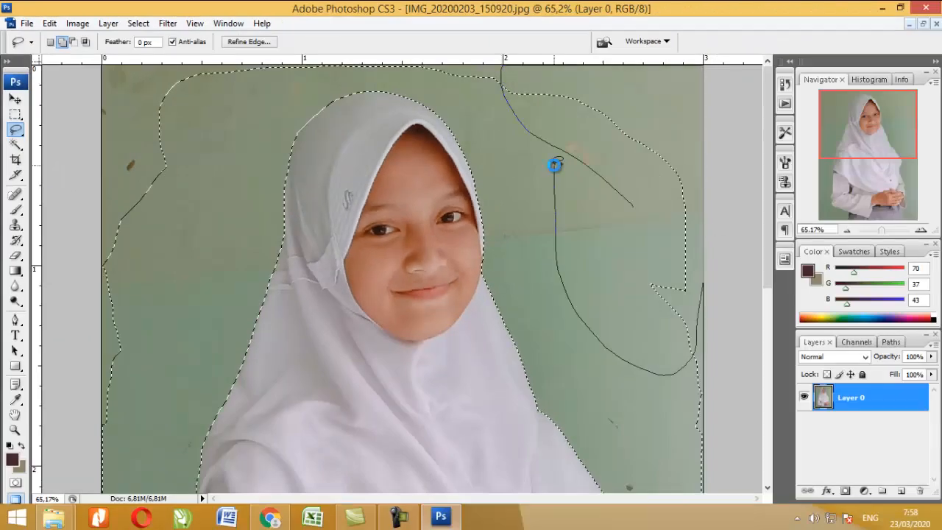
drag(554, 163, 557, 157)
scroll(596, 278, down, 2)
drag(633, 208, 655, 347)
- Add the remaining wall strip along the lower right edge and corner of the photo to the selection
scroll(625, 276, down, 5)
mouse_move(655, 134)
mouse_down()
mouse_move(660, 319)
mouse_move(802, 428)
mouse_move(653, 199)
mouse_move(683, 308)
mouse_up()
scroll(684, 308, down, 2)
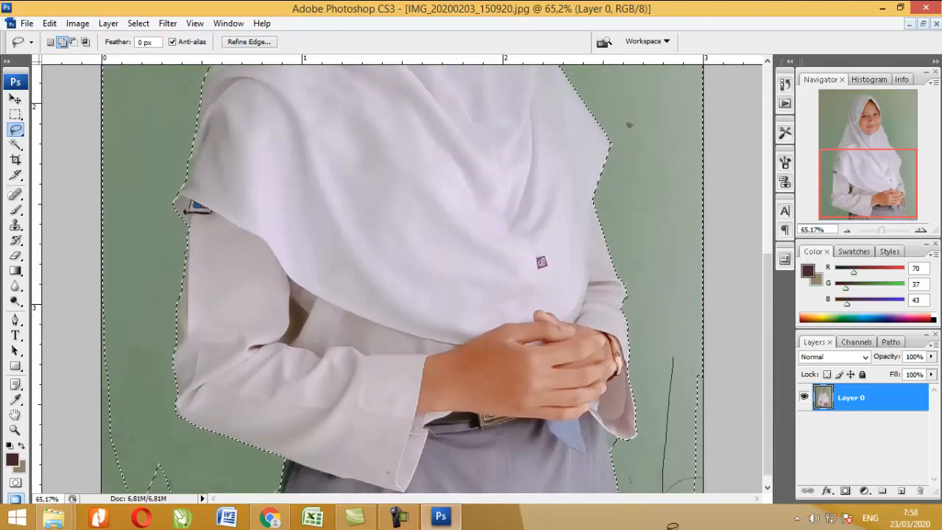
drag(697, 343, 677, 351)
scroll(676, 351, down, 1)
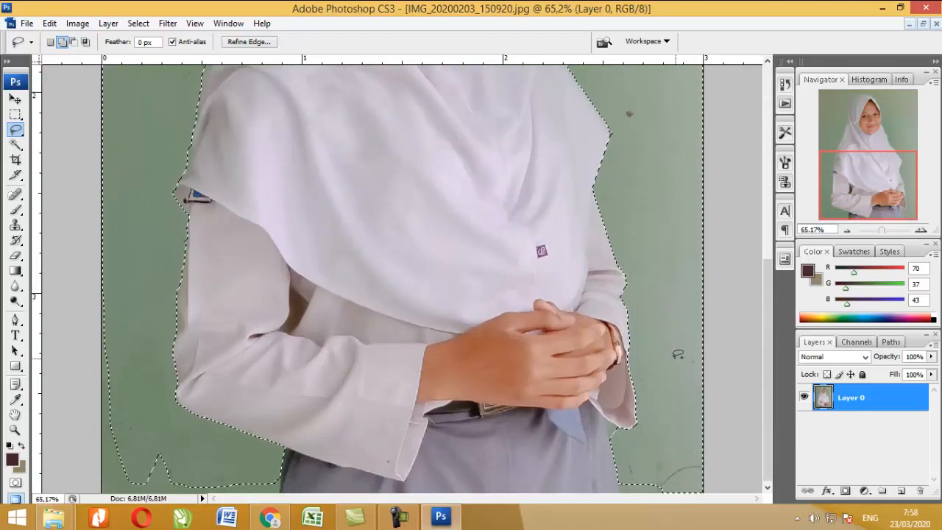
drag(652, 452, 650, 449)
- Add the small wall area between the right cuff and the skirt to the selection, following the skirt's edge
scroll(650, 448, up, 7)
scroll(647, 444, up, 1)
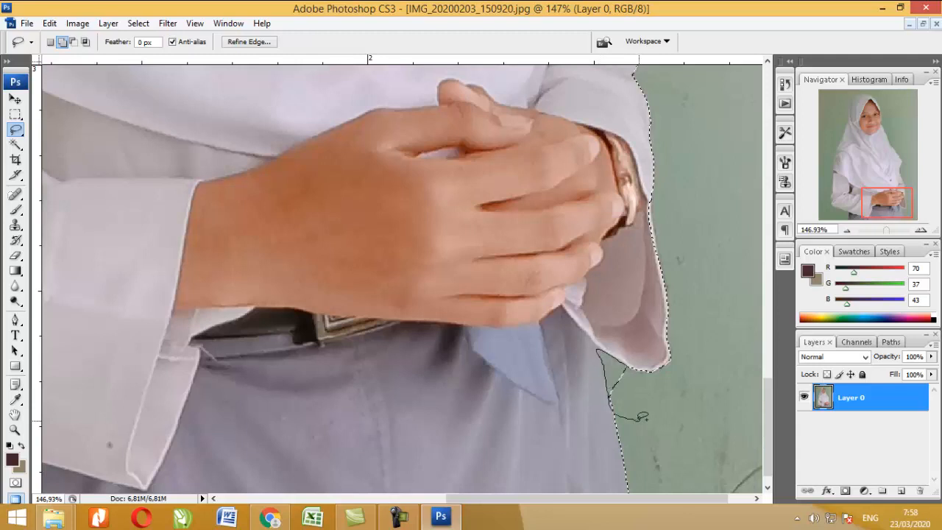
scroll(699, 426, down, 1)
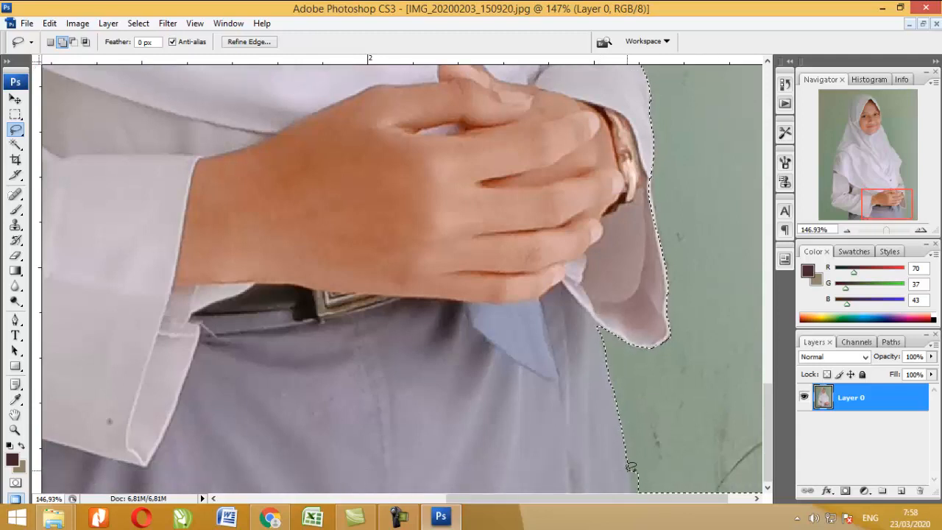
- Add the unselected wall in the lower left to the selection, out to the photo's bottom and left edges
drag(589, 500, 357, 517)
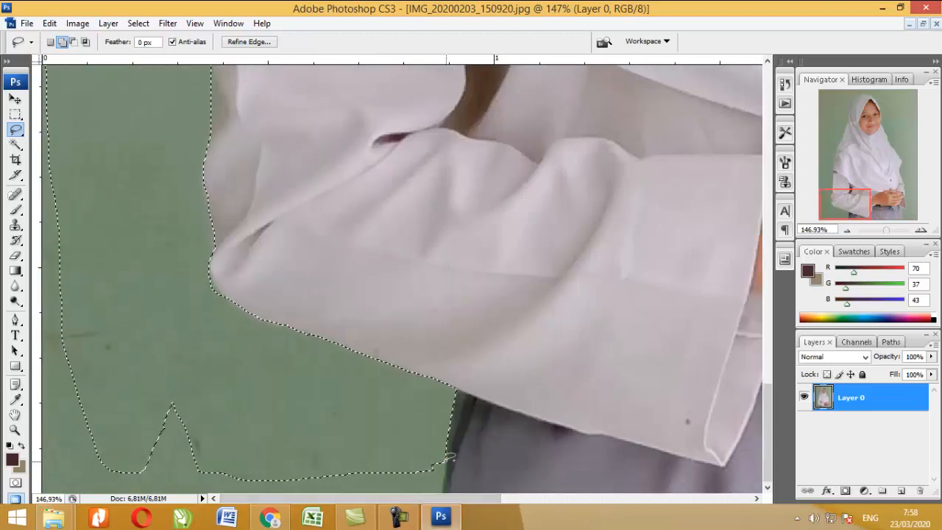
drag(415, 409, 433, 499)
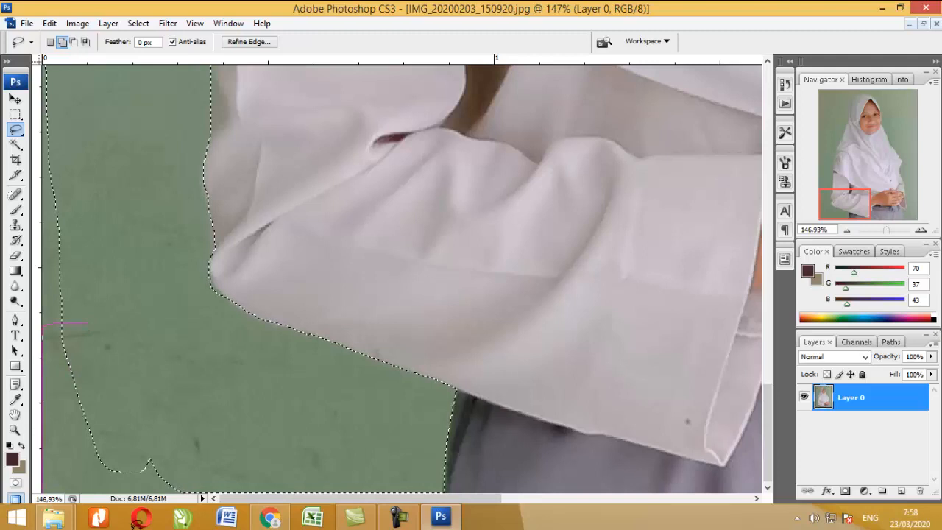
scroll(101, 344, down, 3)
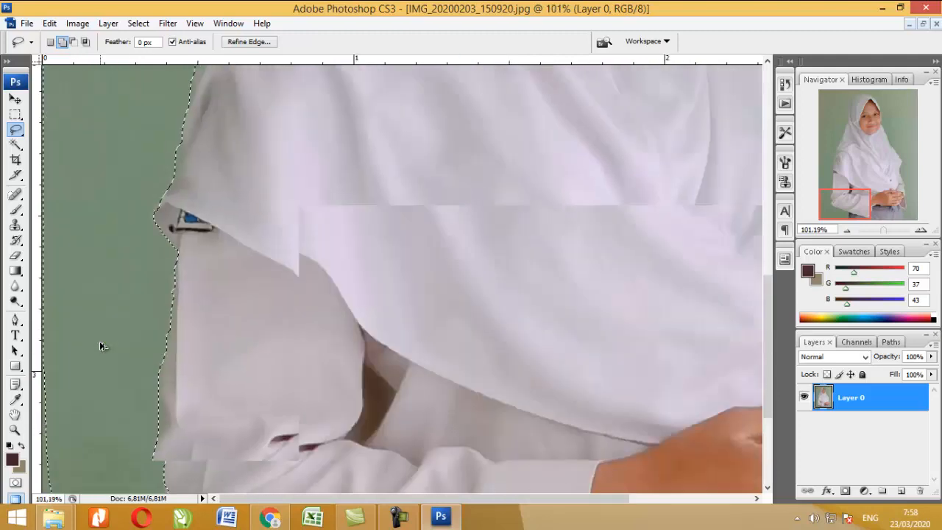
scroll(101, 342, down, 3)
scroll(104, 337, down, 2)
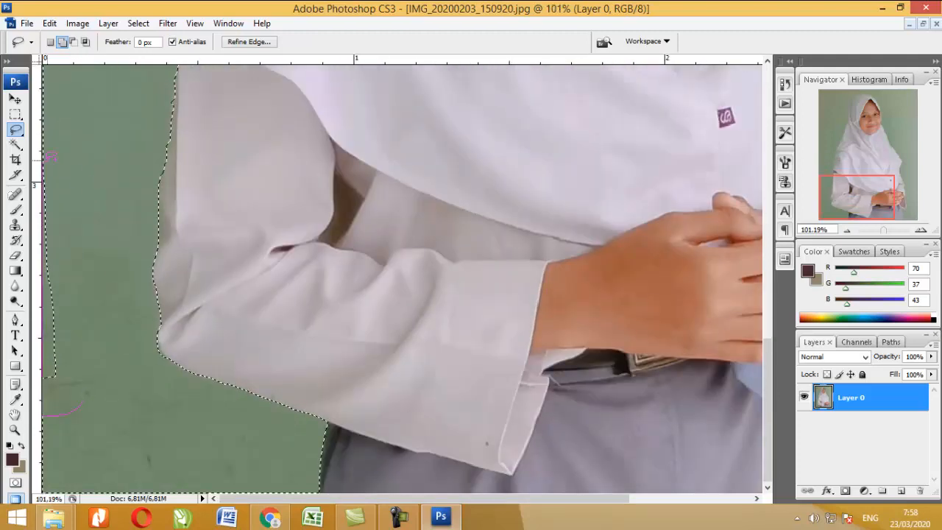
scroll(114, 387, up, 5)
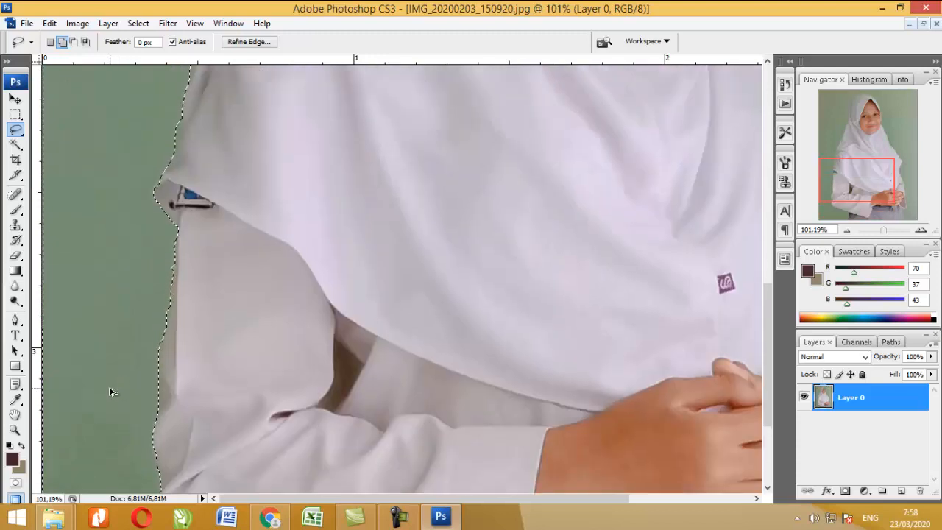
scroll(110, 388, down, 1)
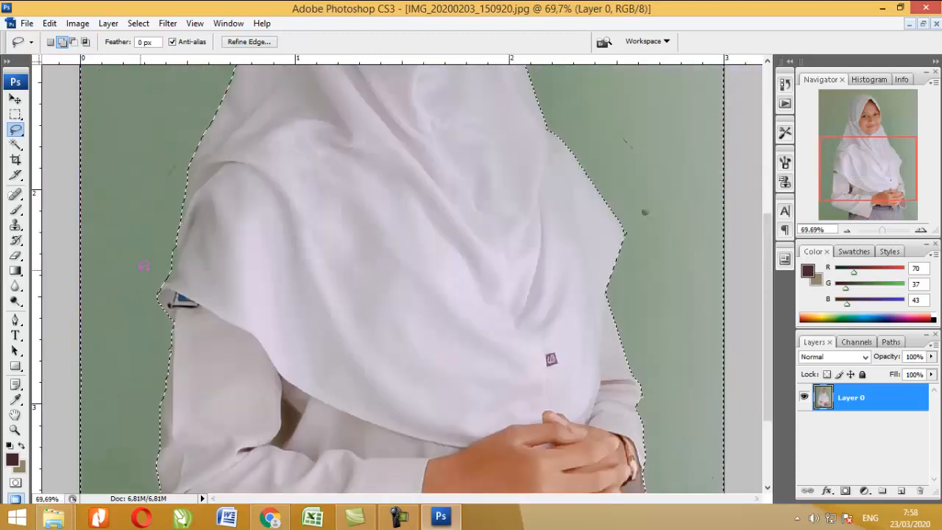
- Add the remaining wall in the upper left corner and along the photo's top edge to the selection
scroll(143, 266, up, 10)
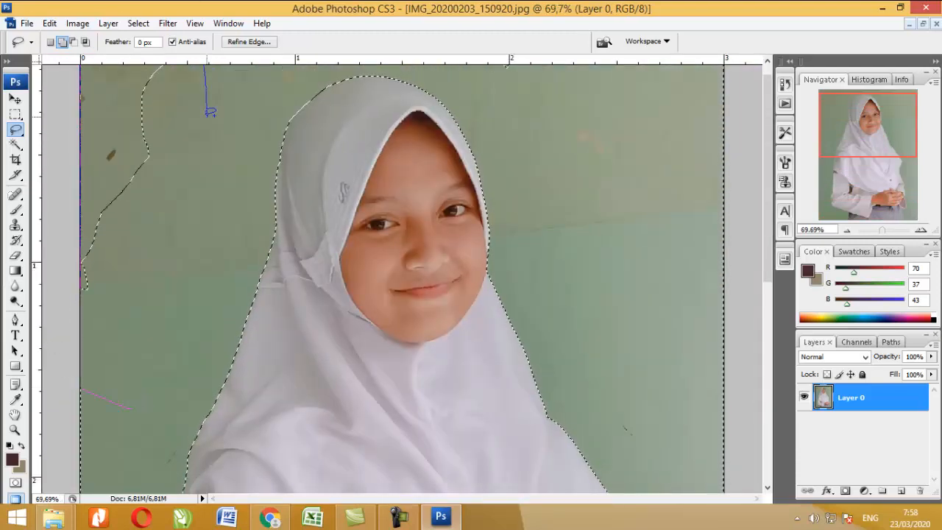
scroll(189, 291, up, 1)
drag(173, 103, 75, 5)
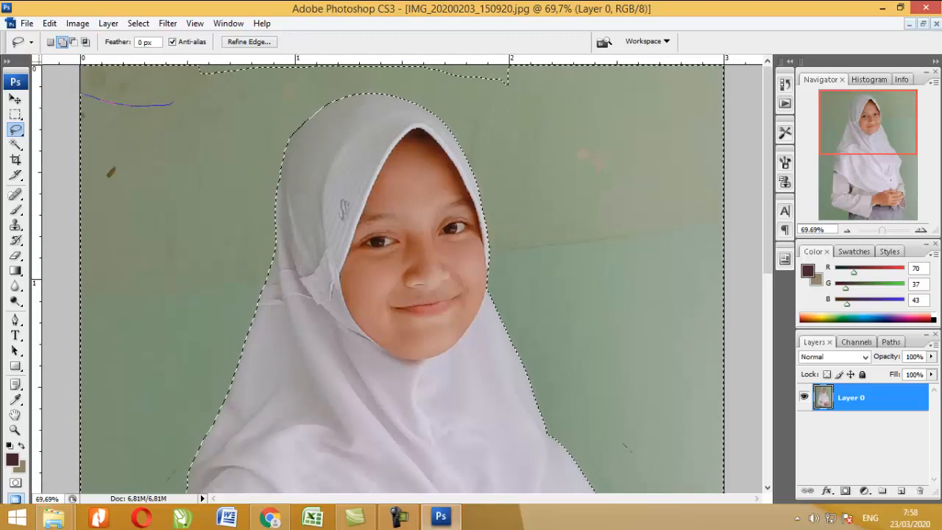
drag(270, 93, 162, 115)
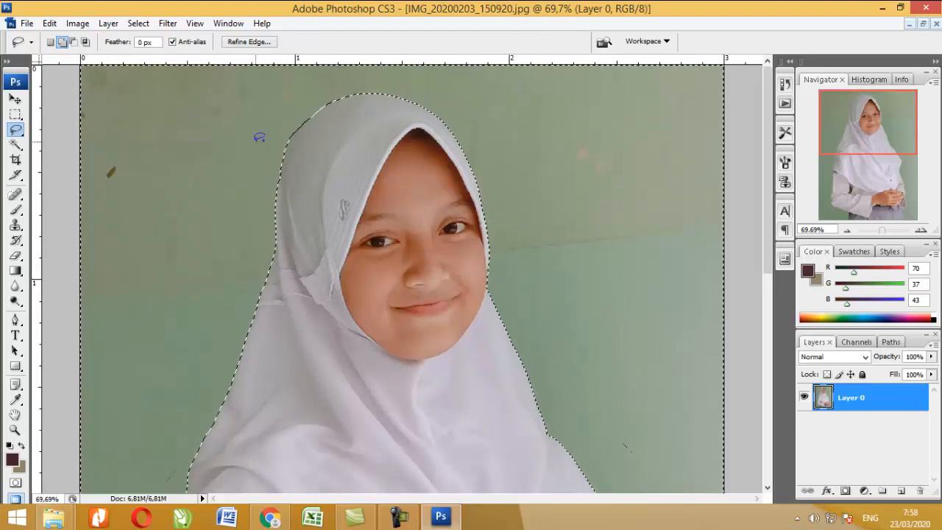
- Subtract the clipped headscarf edge at the upper left of the head from the selection with the Lasso
scroll(303, 133, up, 2)
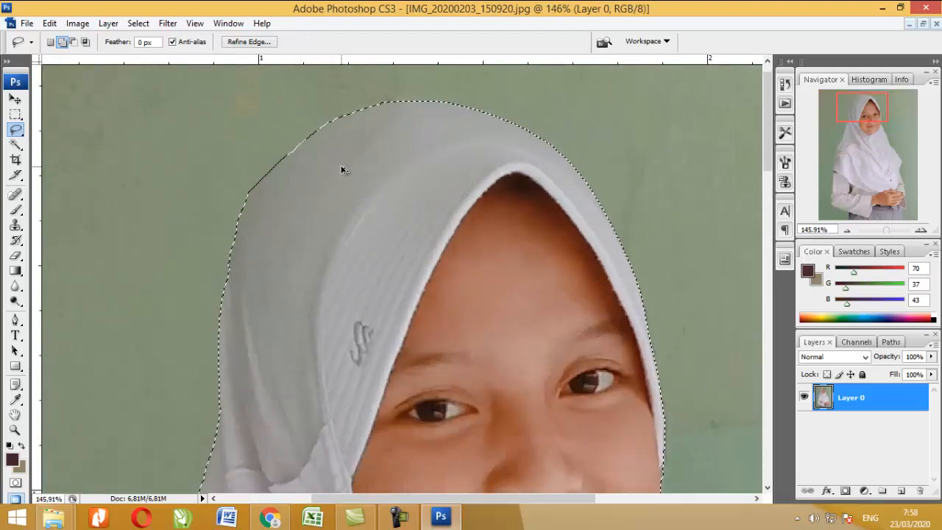
scroll(342, 169, down, 4)
scroll(342, 169, up, 3)
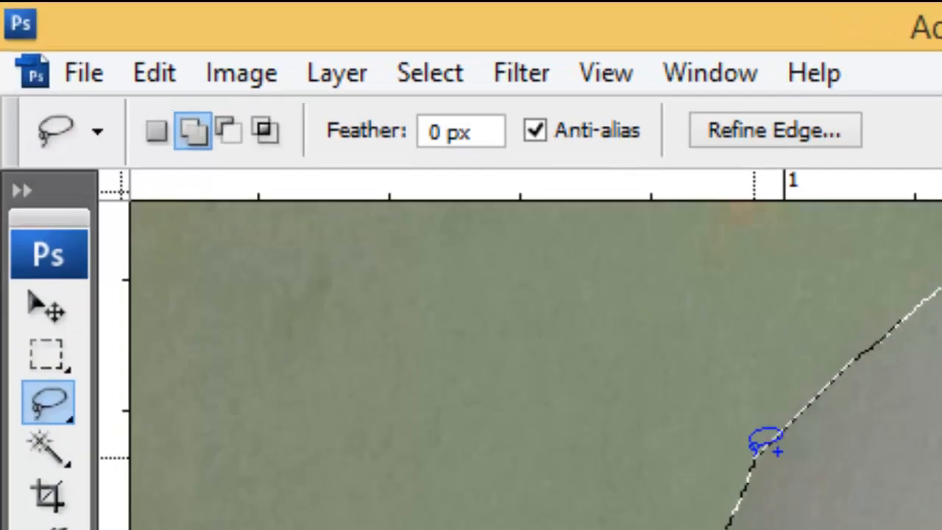
click(155, 89)
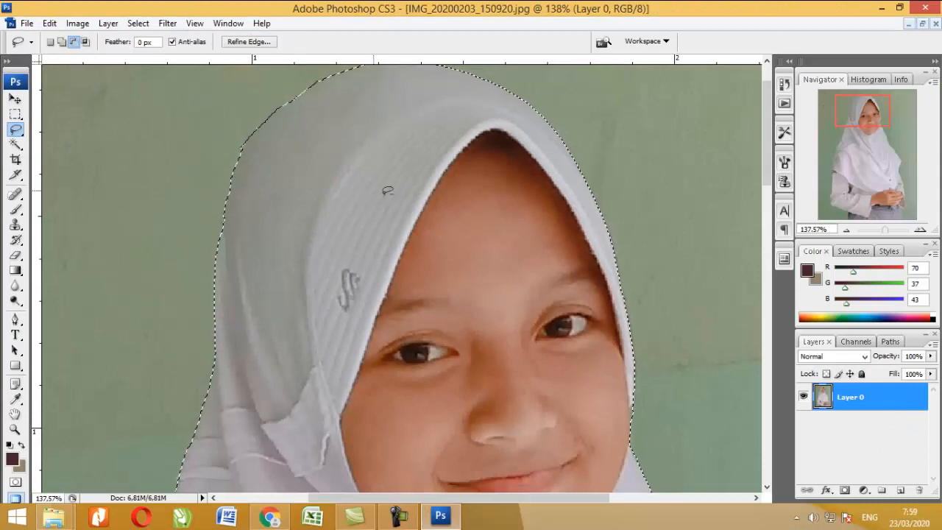
drag(283, 106, 285, 103)
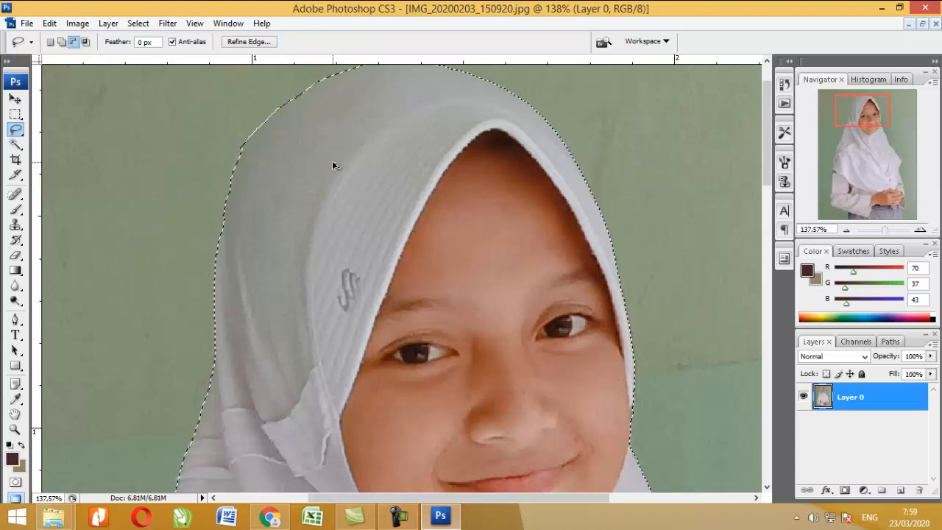
- Delete the selected wall background from Layer 0 and deselect
scroll(332, 161, down, 5)
scroll(332, 161, down, 1)
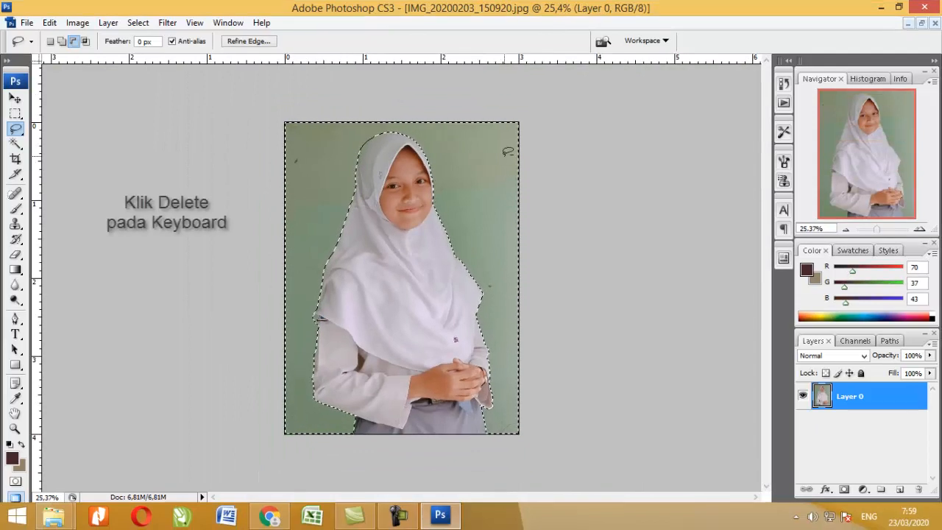
key(Delete)
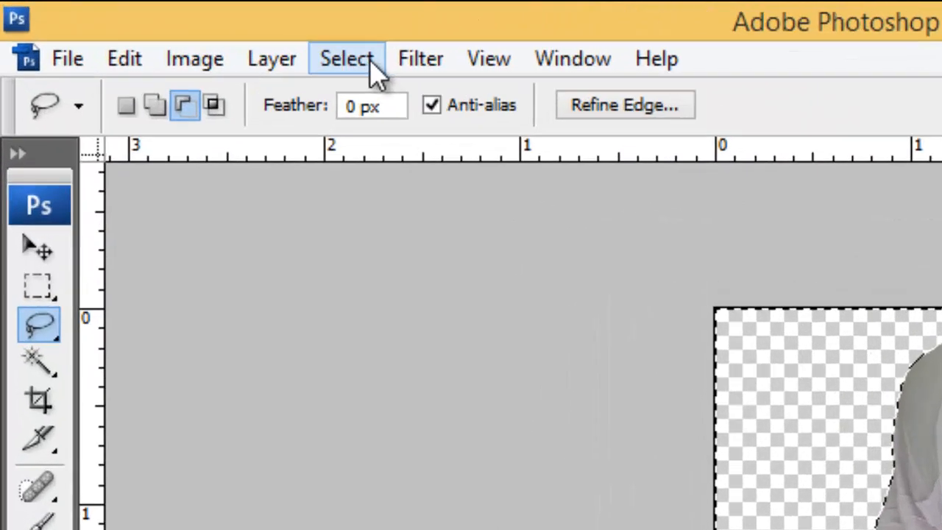
click(237, 39)
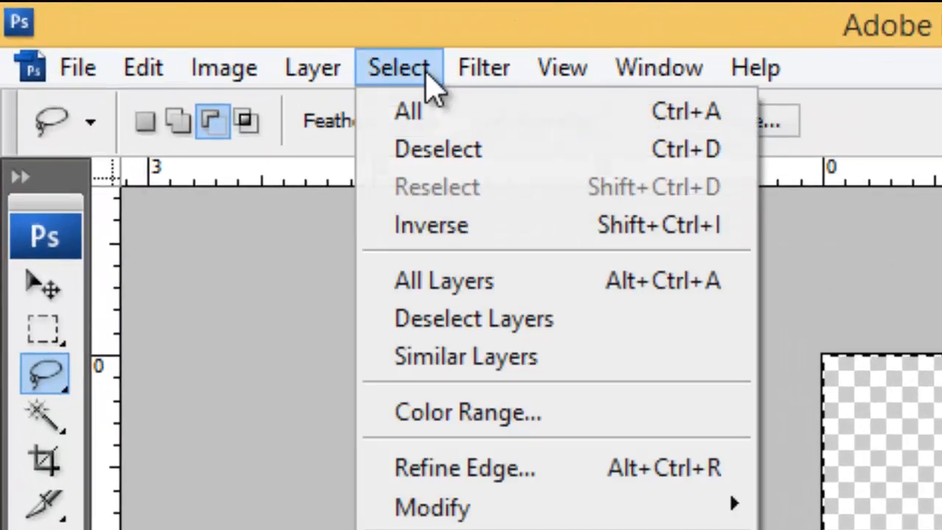
click(448, 163)
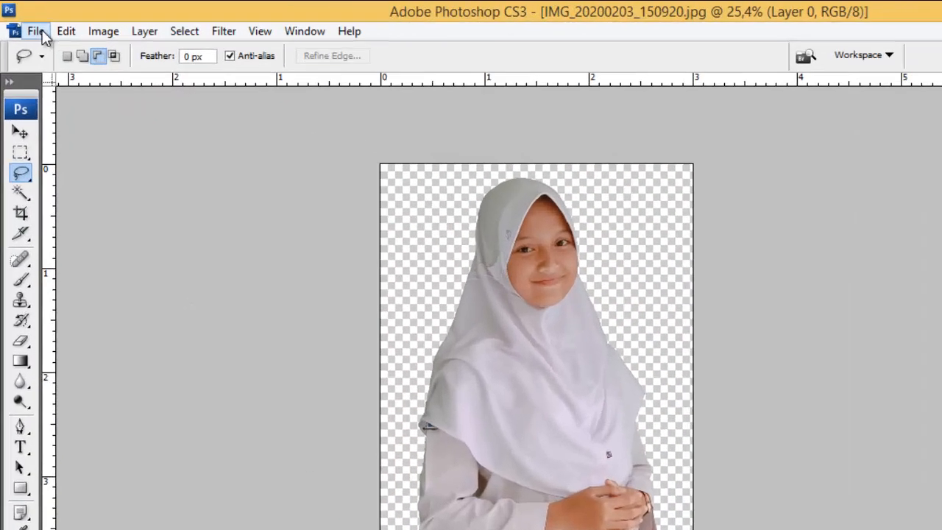
- Save the cut-out as a PNG copy named JADI in the 0.0 folder, with interlacing set to None
click(26, 22)
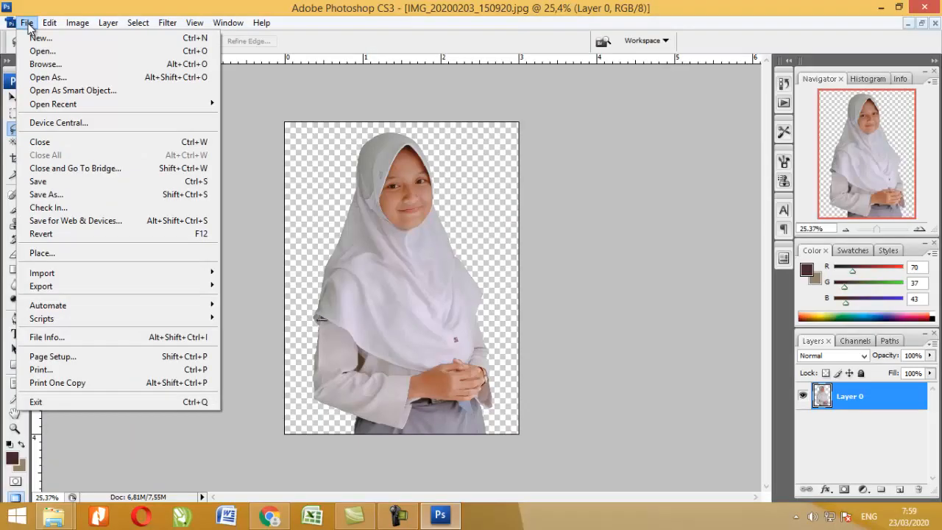
click(55, 195)
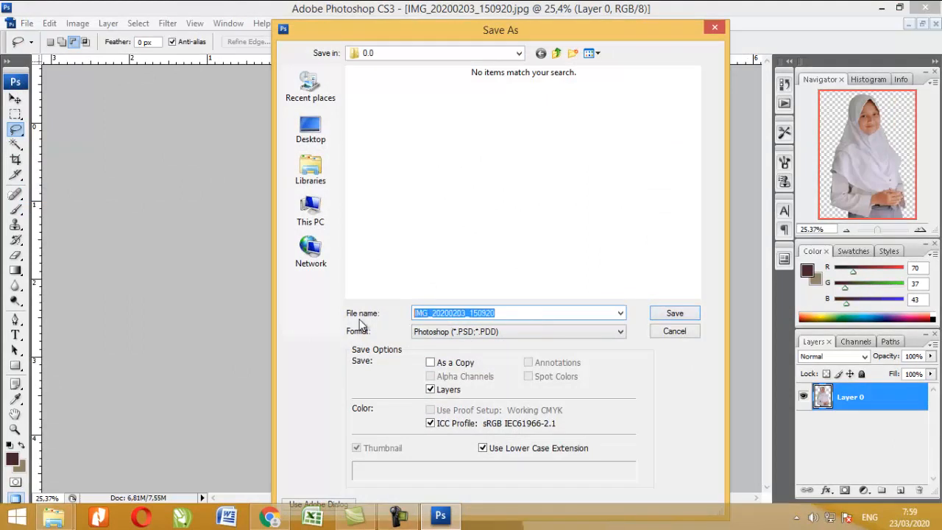
click(478, 332)
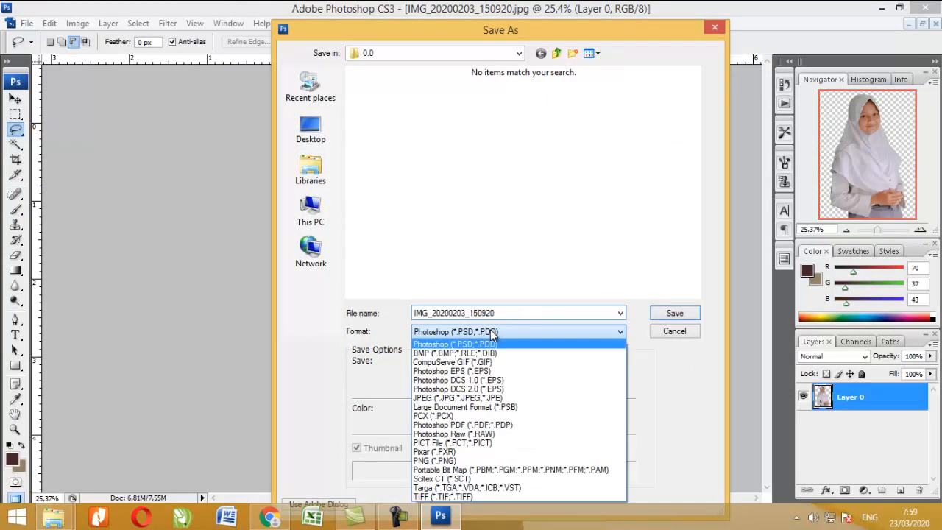
click(463, 460)
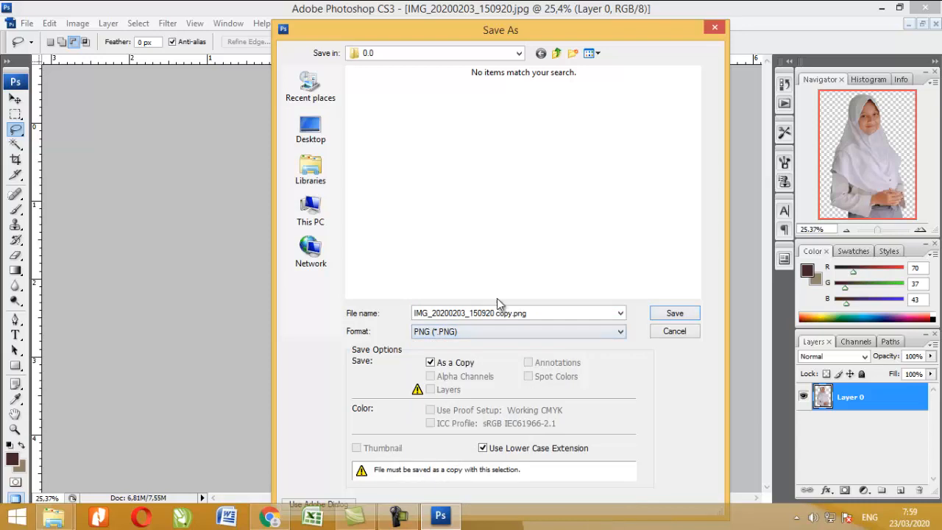
click(539, 315)
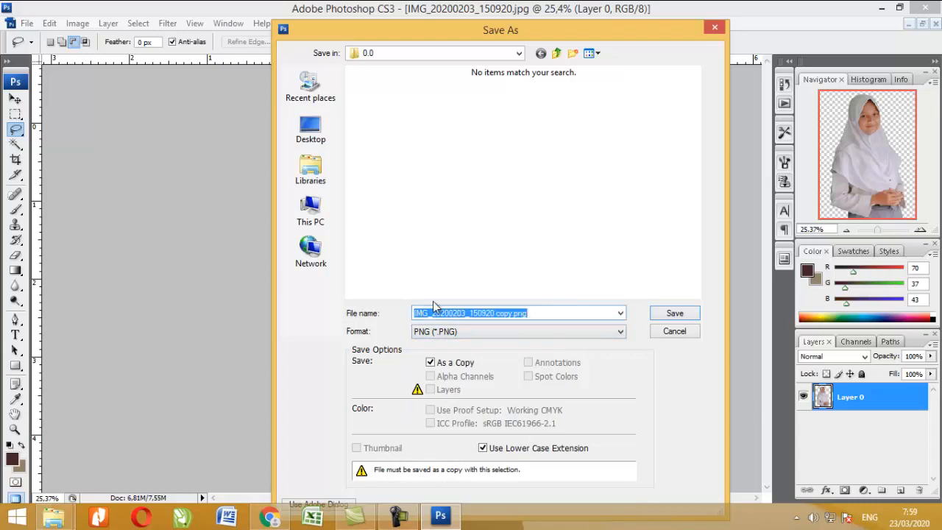
text(JADI)
click(497, 336)
click(449, 460)
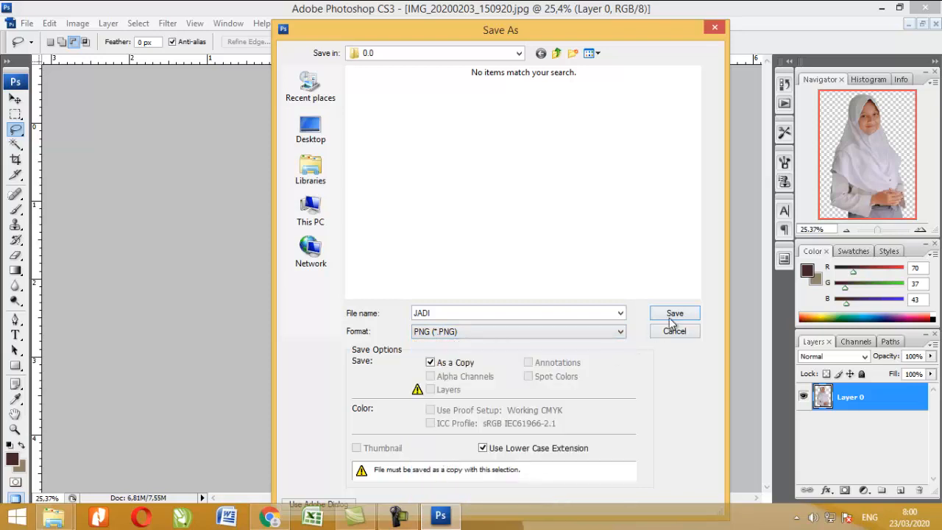
click(676, 313)
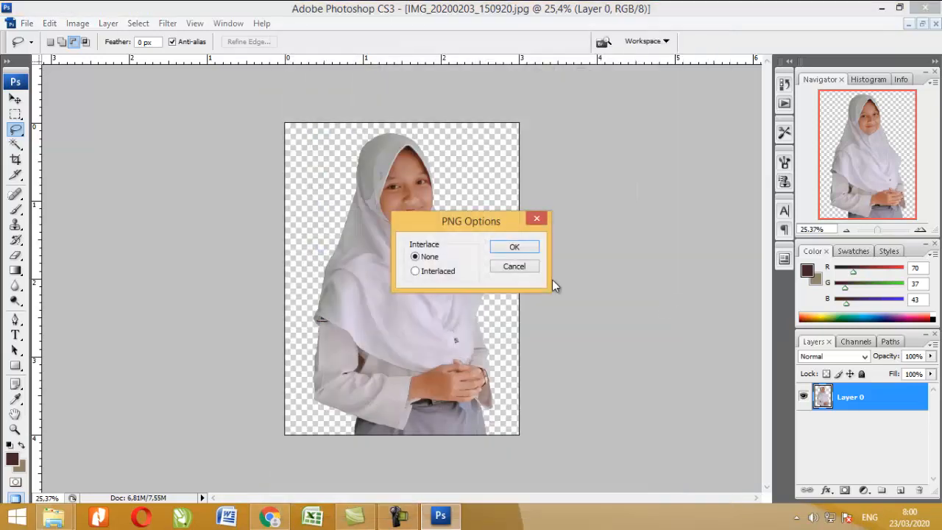
click(517, 249)
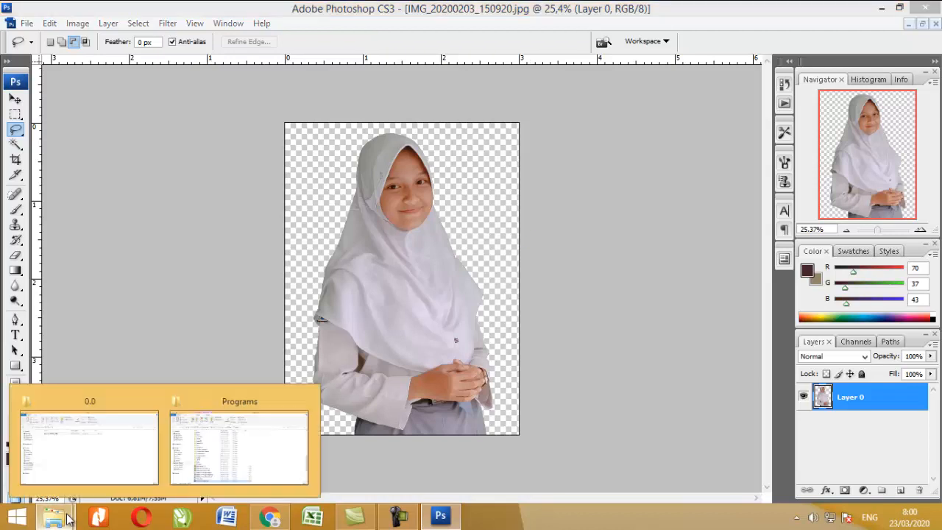
- Switch to the 0.0 folder in File Explorer and view IMG_20200203_150920, followed by JADI, in Windows Photo Viewer
click(88, 442)
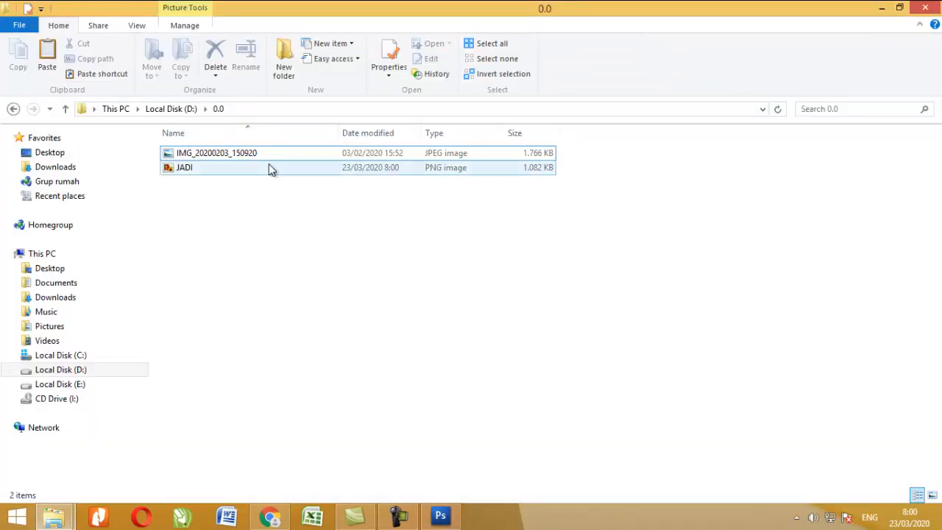
click(270, 153)
click(274, 156)
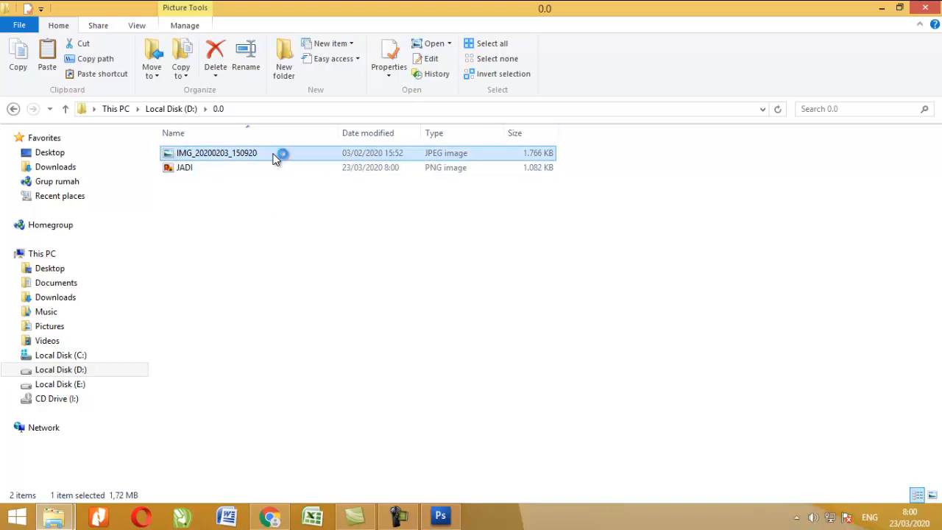
double_click(273, 155)
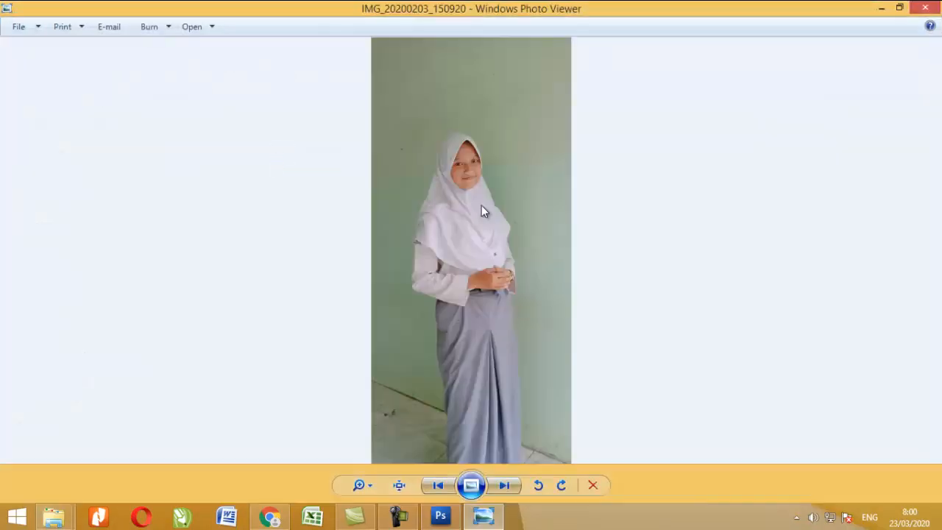
click(506, 487)
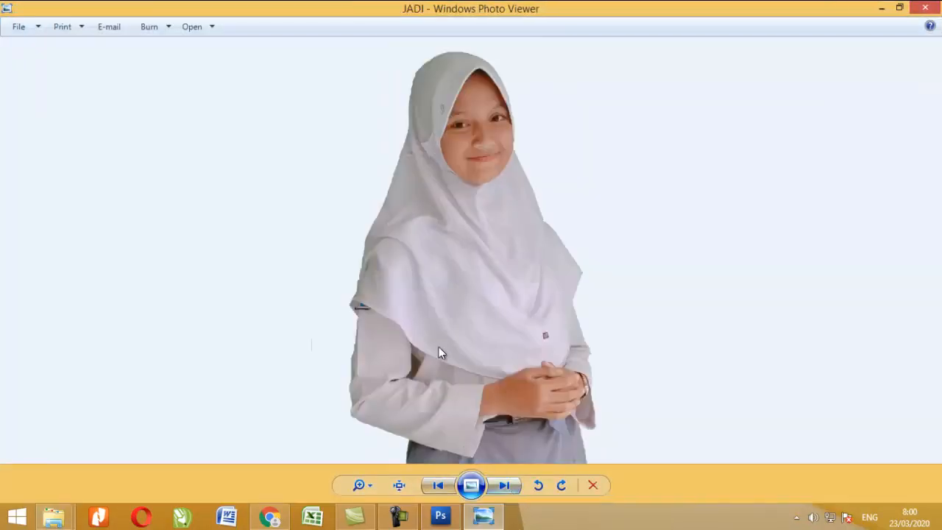